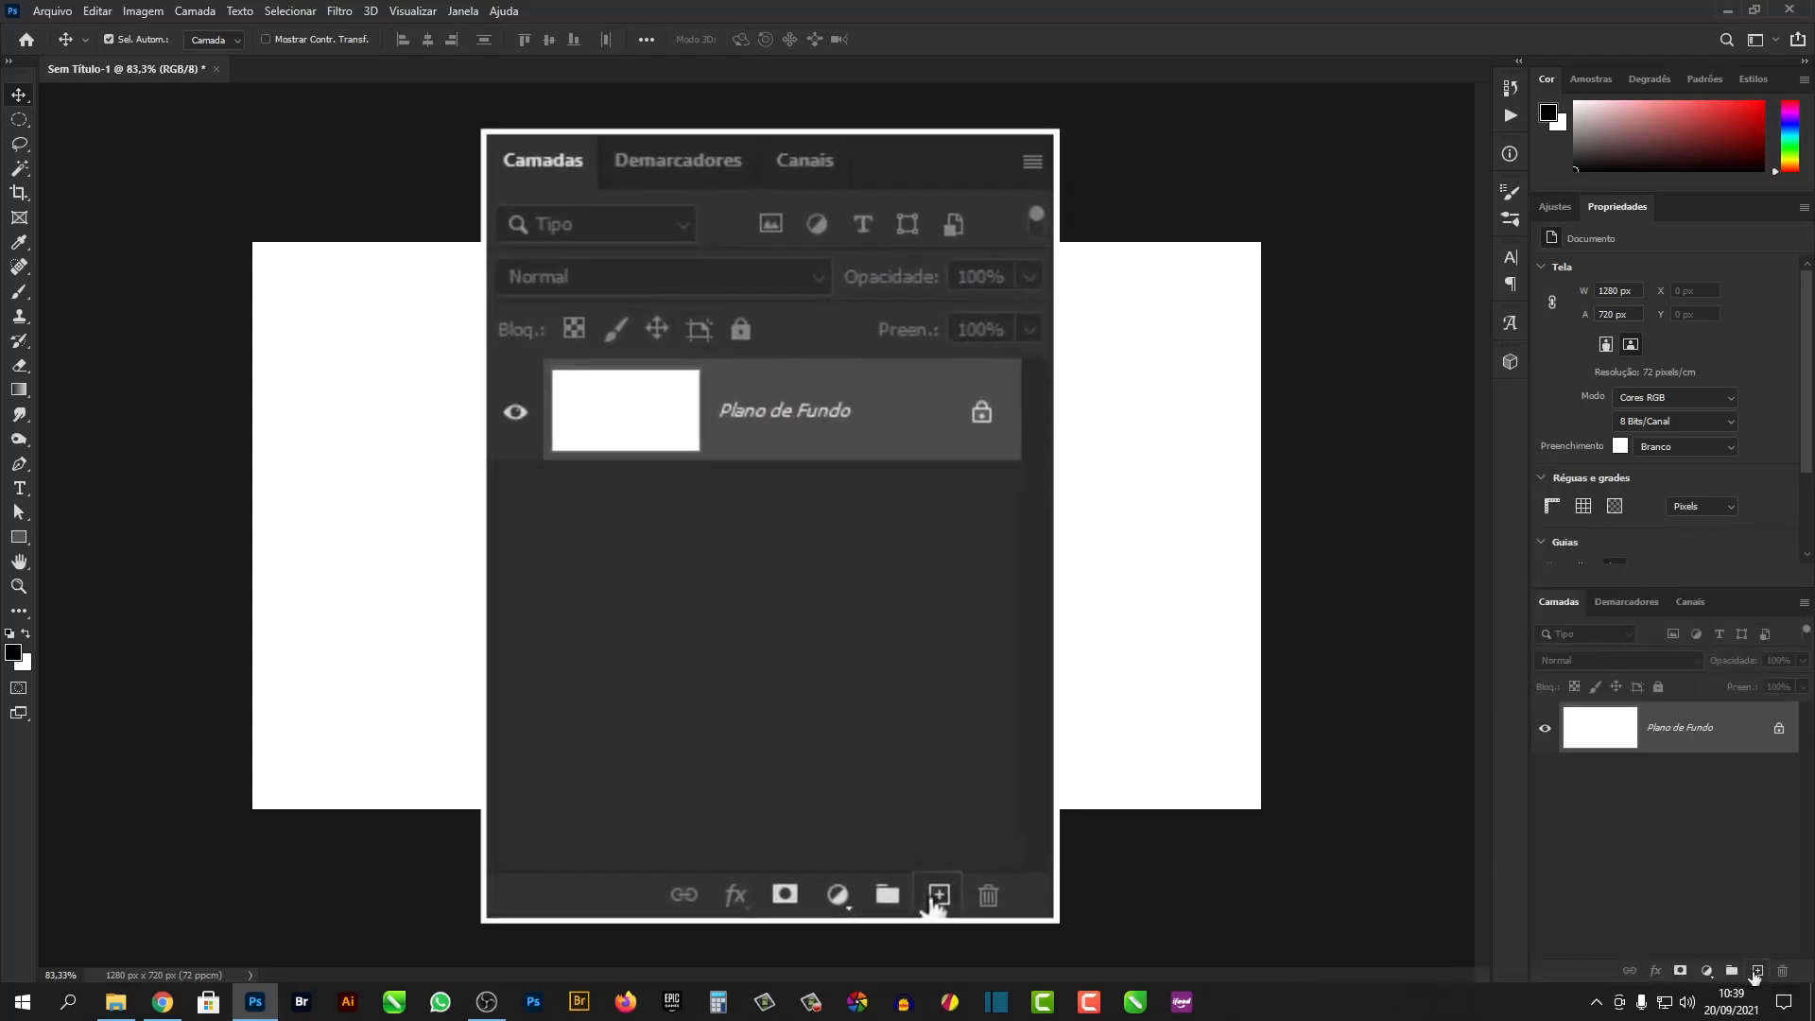
Step: Add a new layer above the background and name it "Pincel Duro"
click(1751, 971)
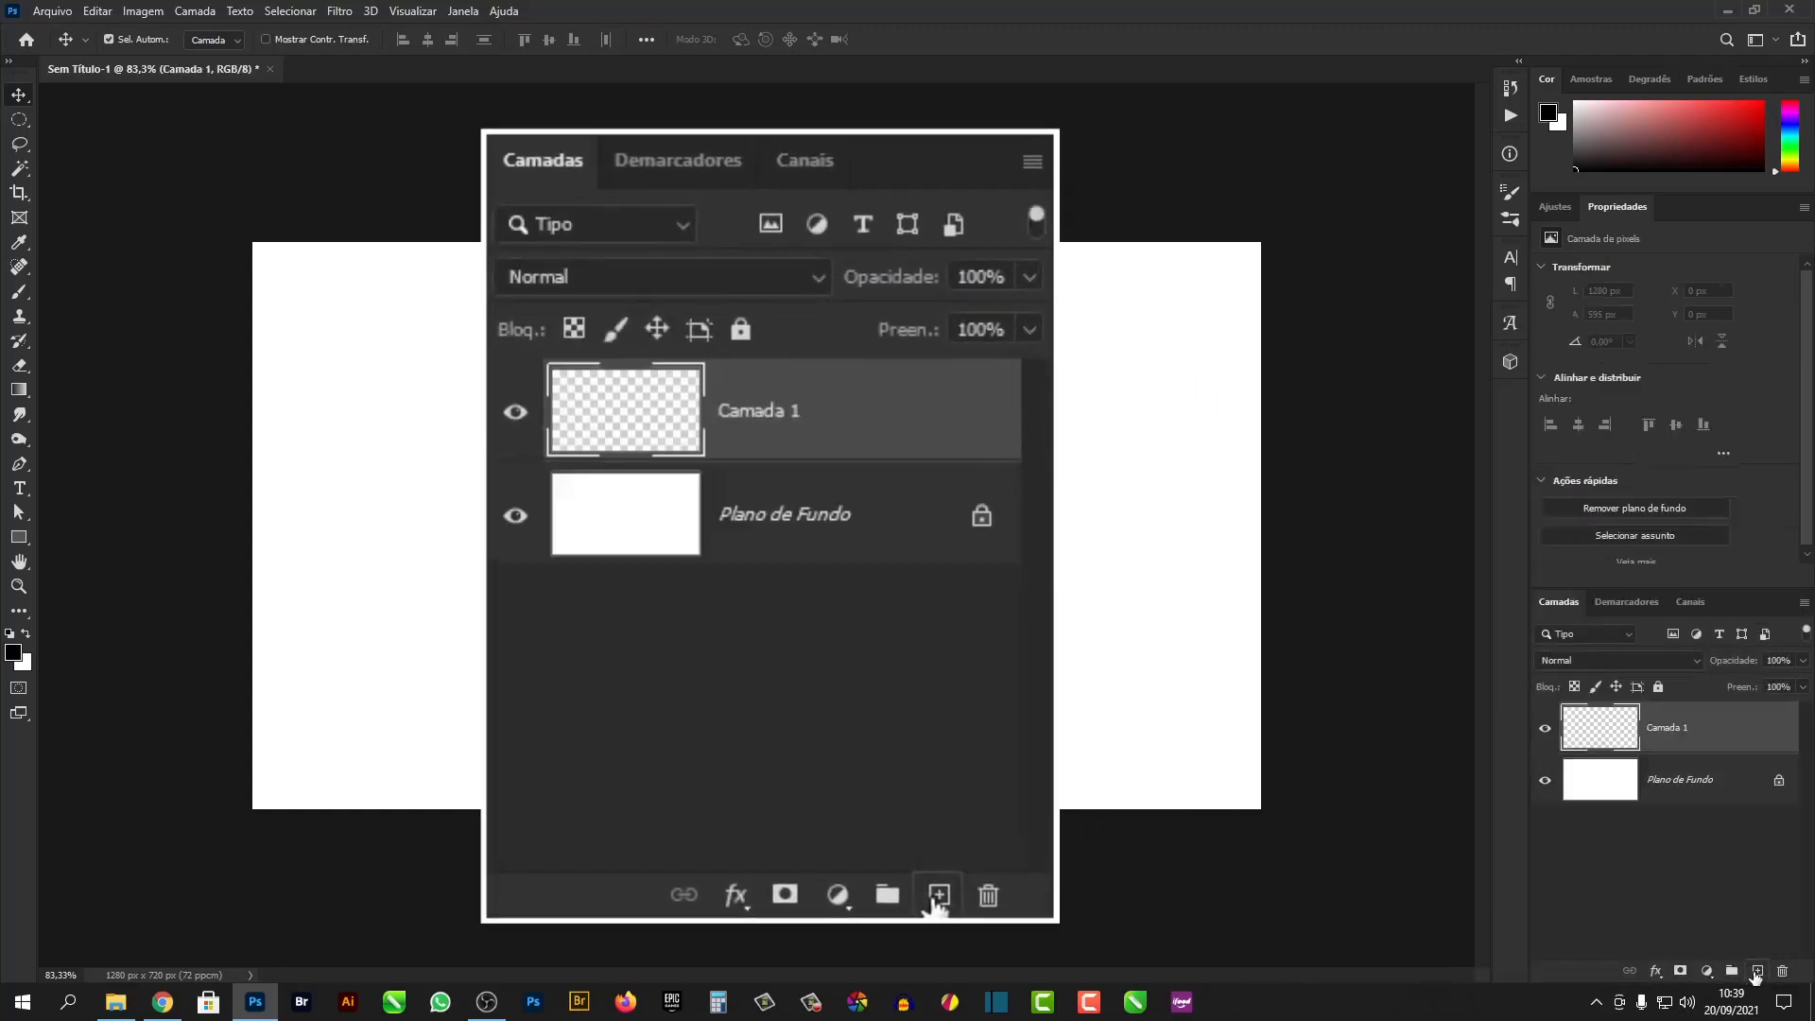
double_click(1667, 728)
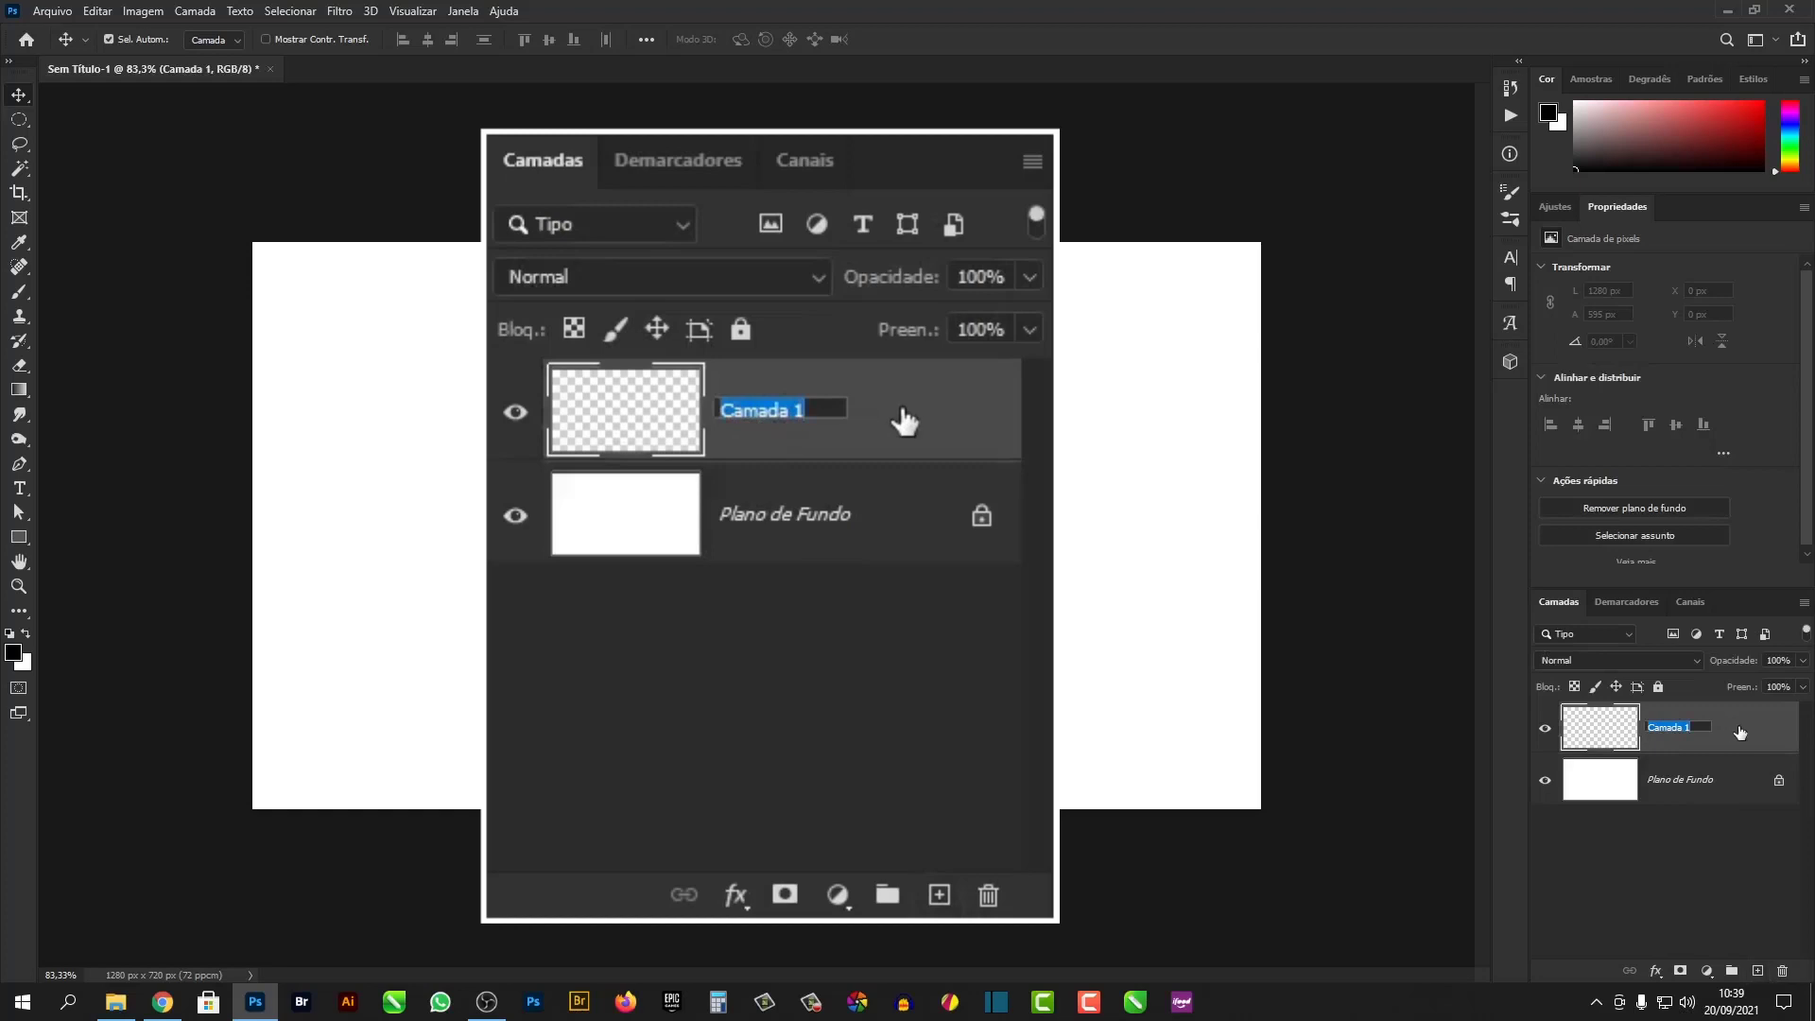
text(Pincel)
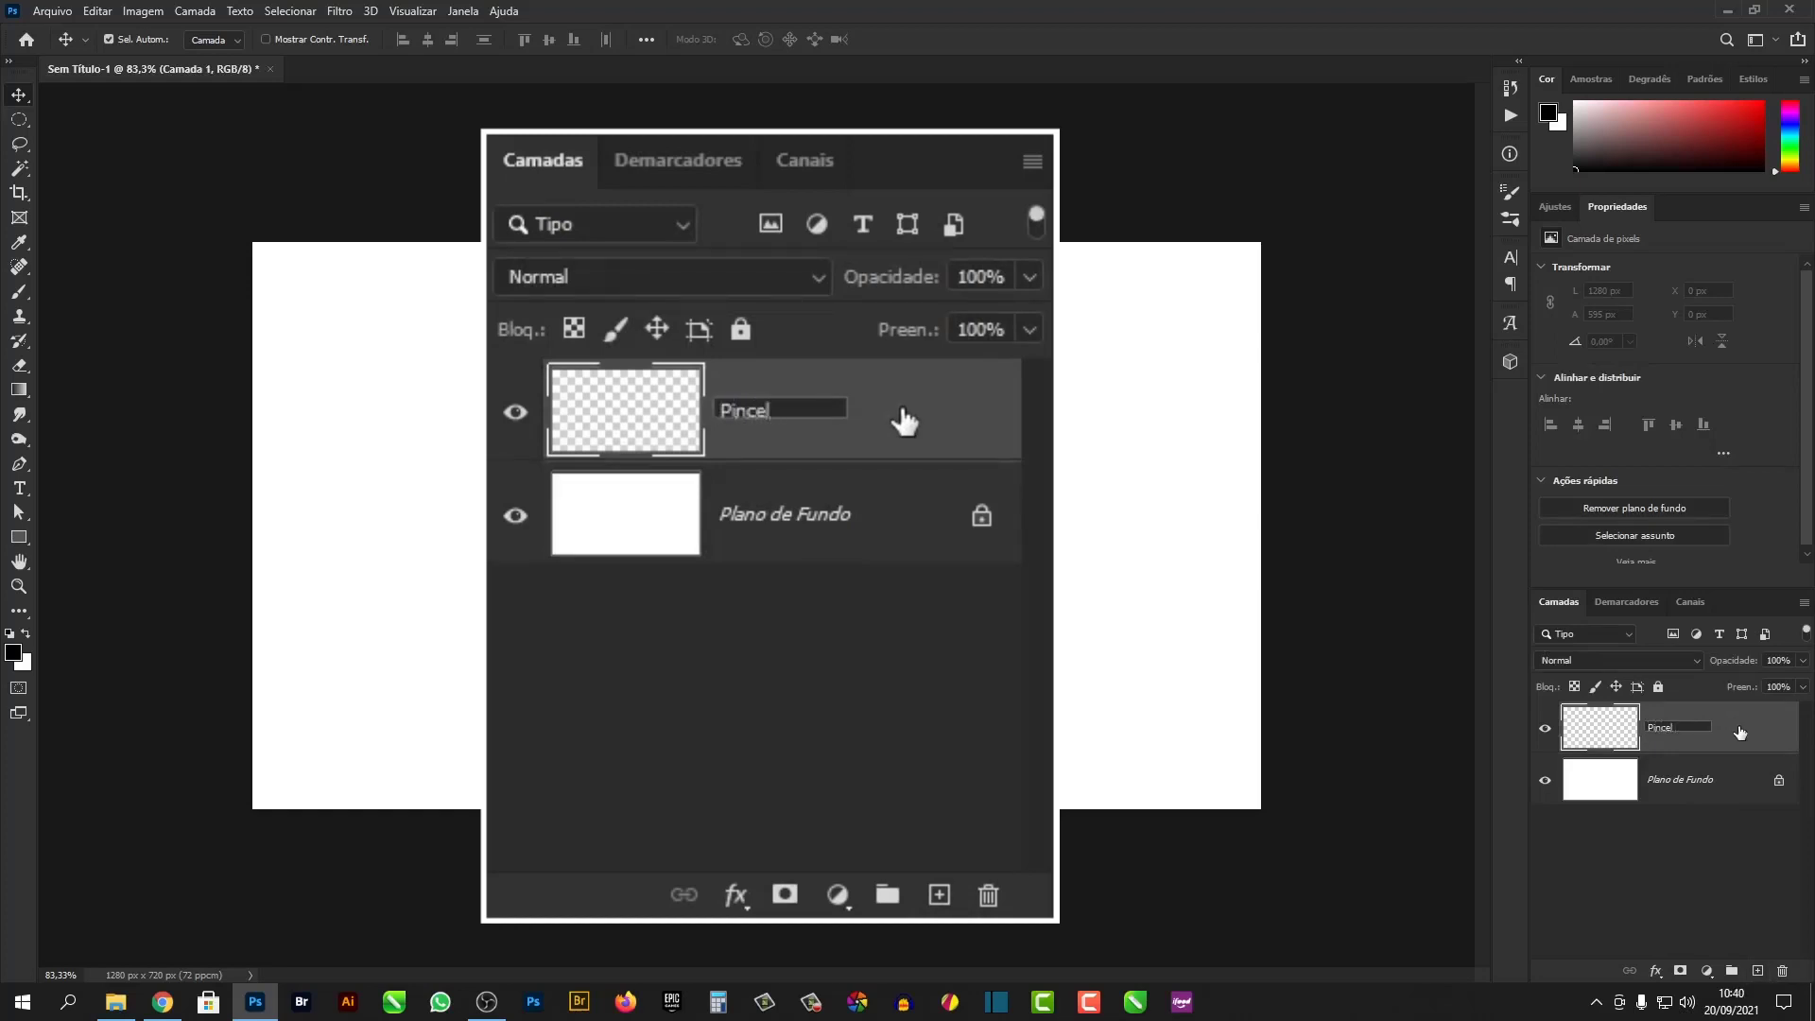
text( Duro)
key(Return)
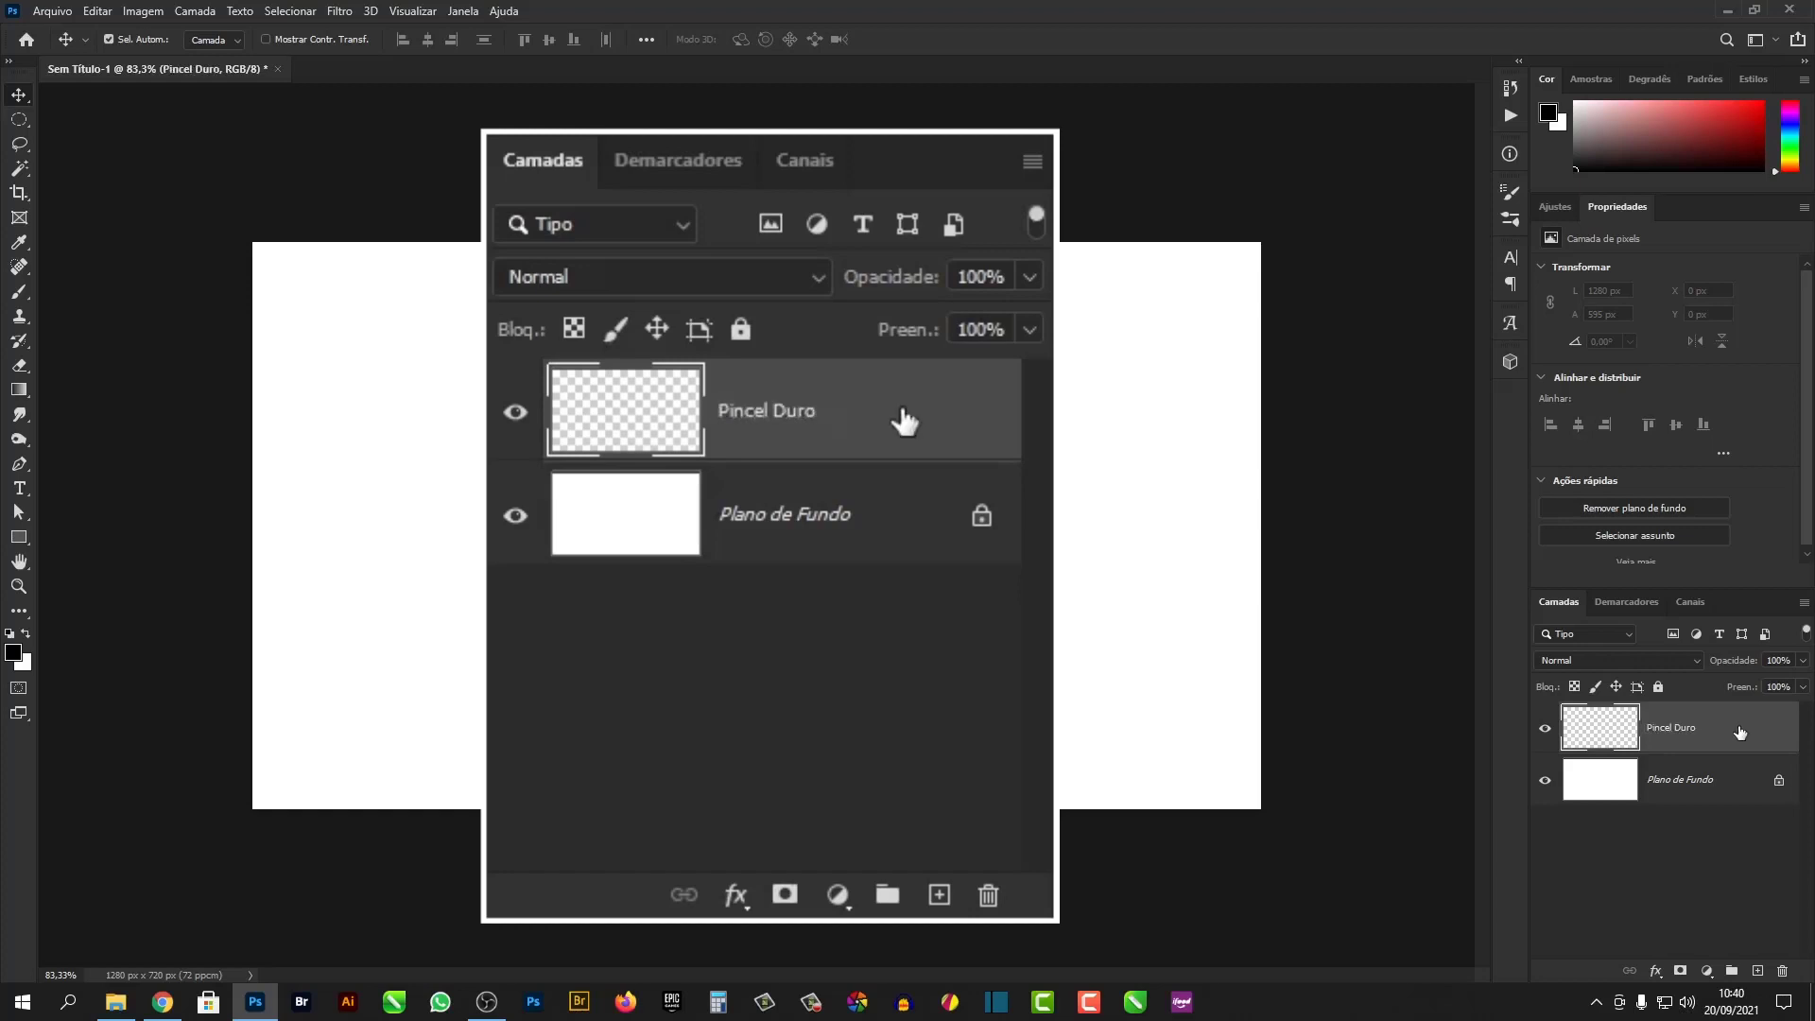
Step: Add another layer above Pincel Duro and name it "Pincel Macio"
click(1757, 970)
double_click(1675, 727)
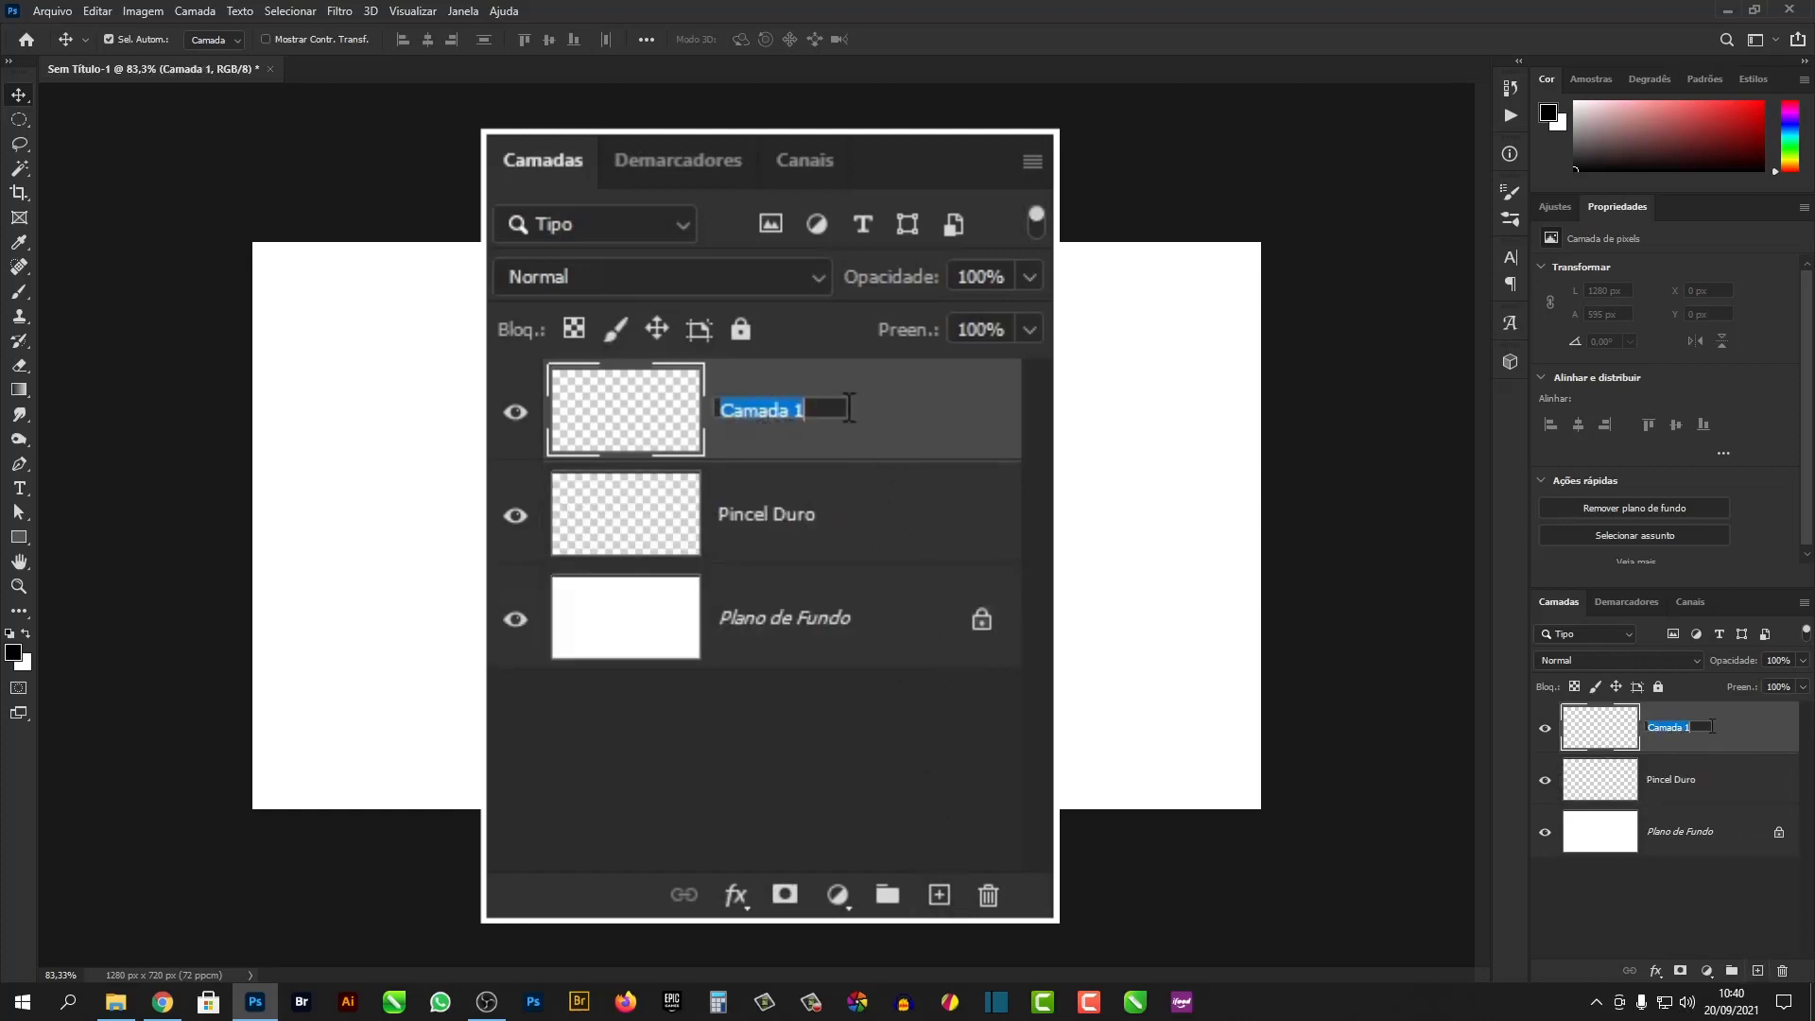
key(BackSpace)
text(P)
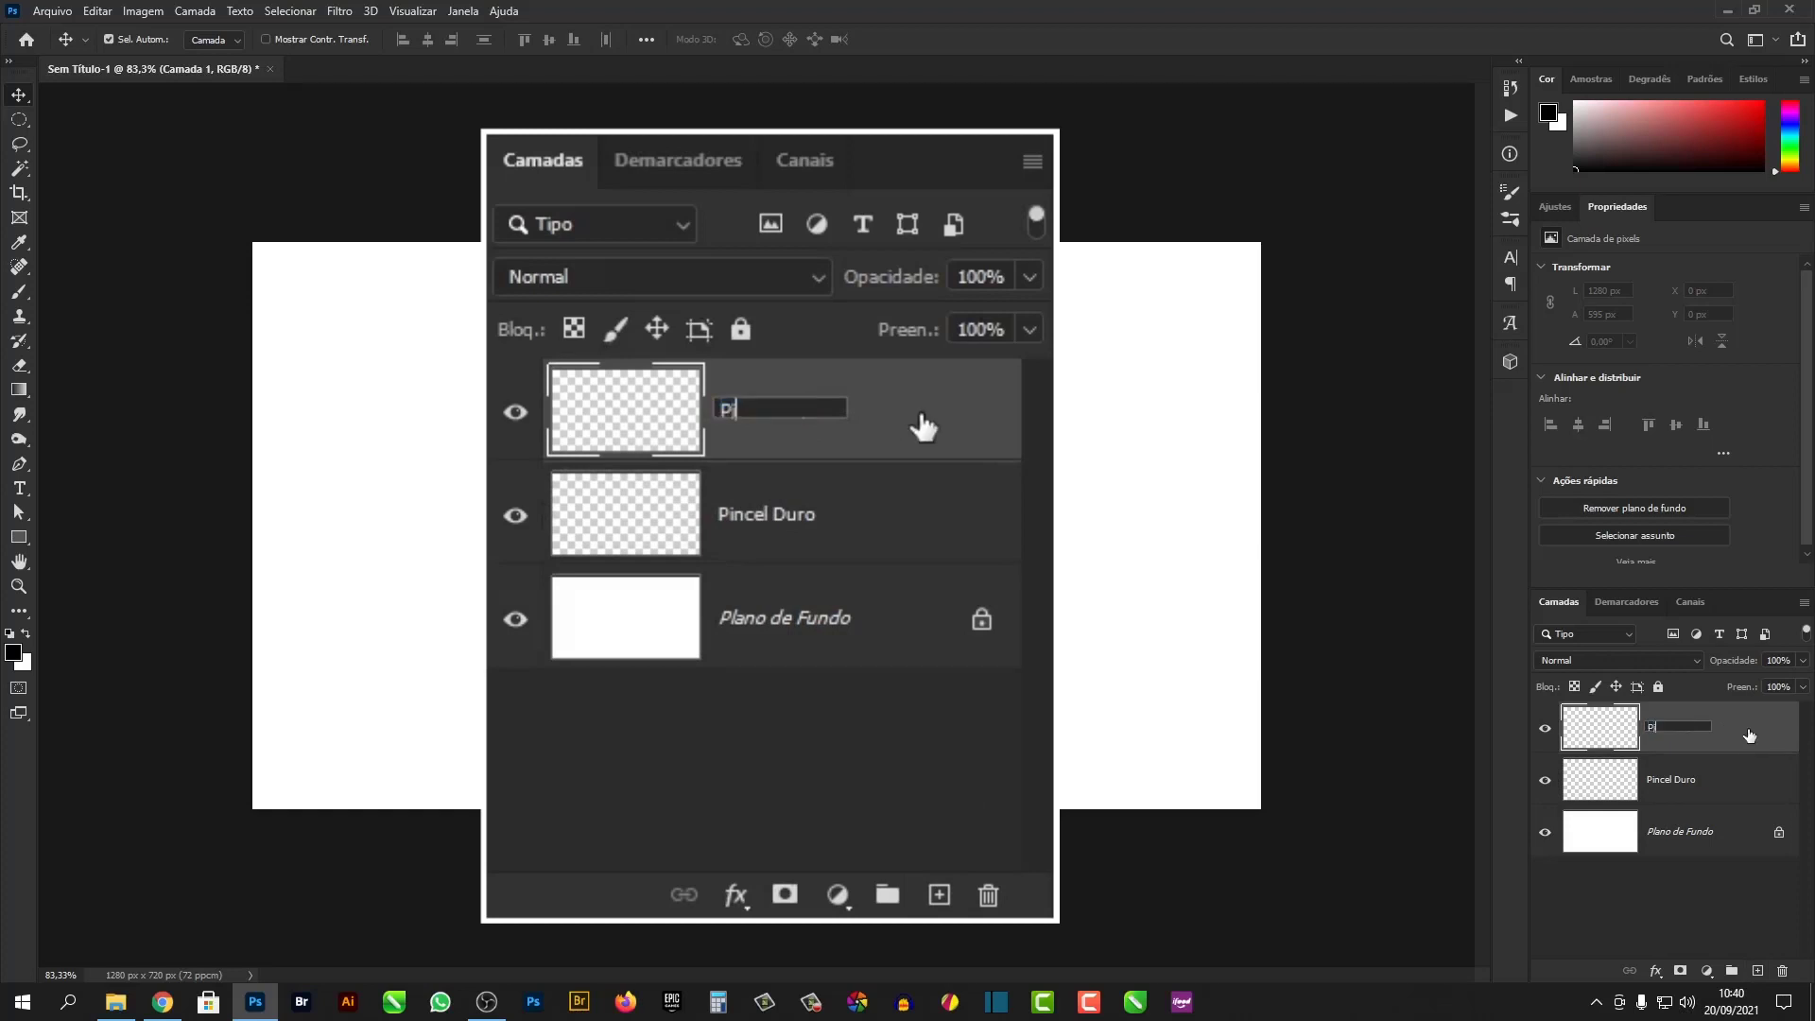
text(incel Macio)
key(Return)
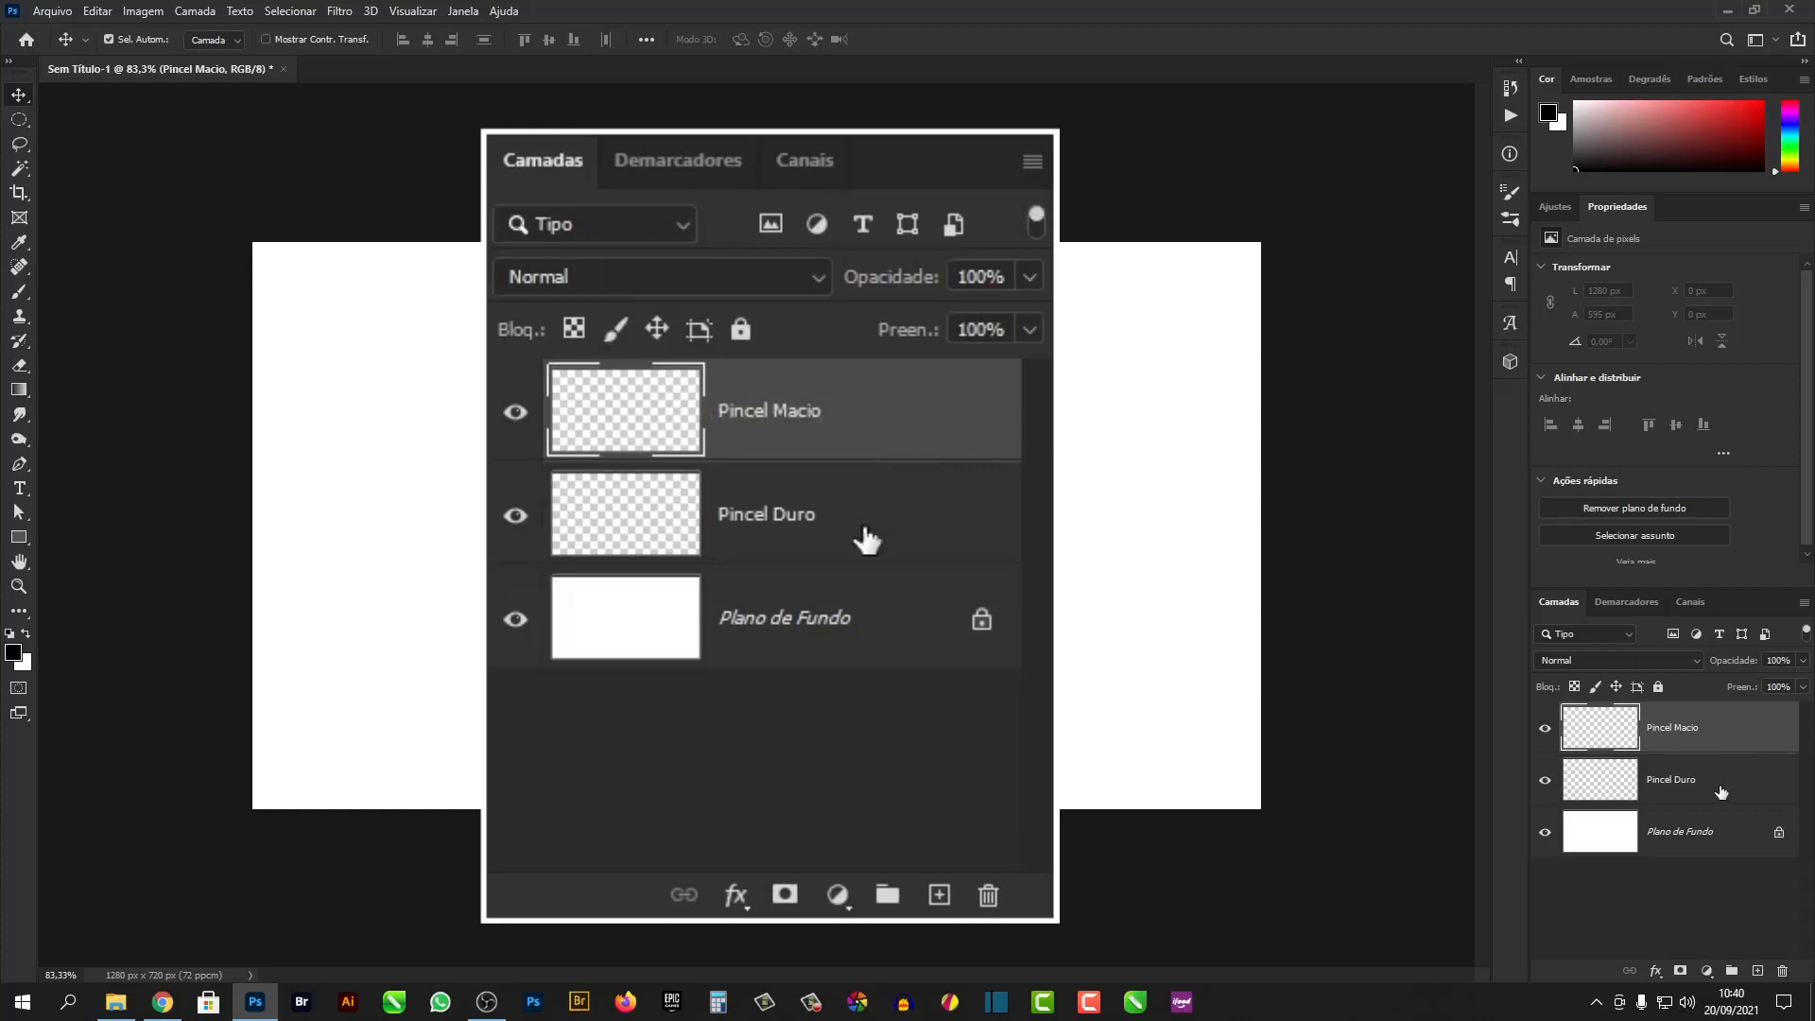
Step: Select the Pincel Duro layer and activate the Brush tool (Ferramenta Pincel)
click(1722, 790)
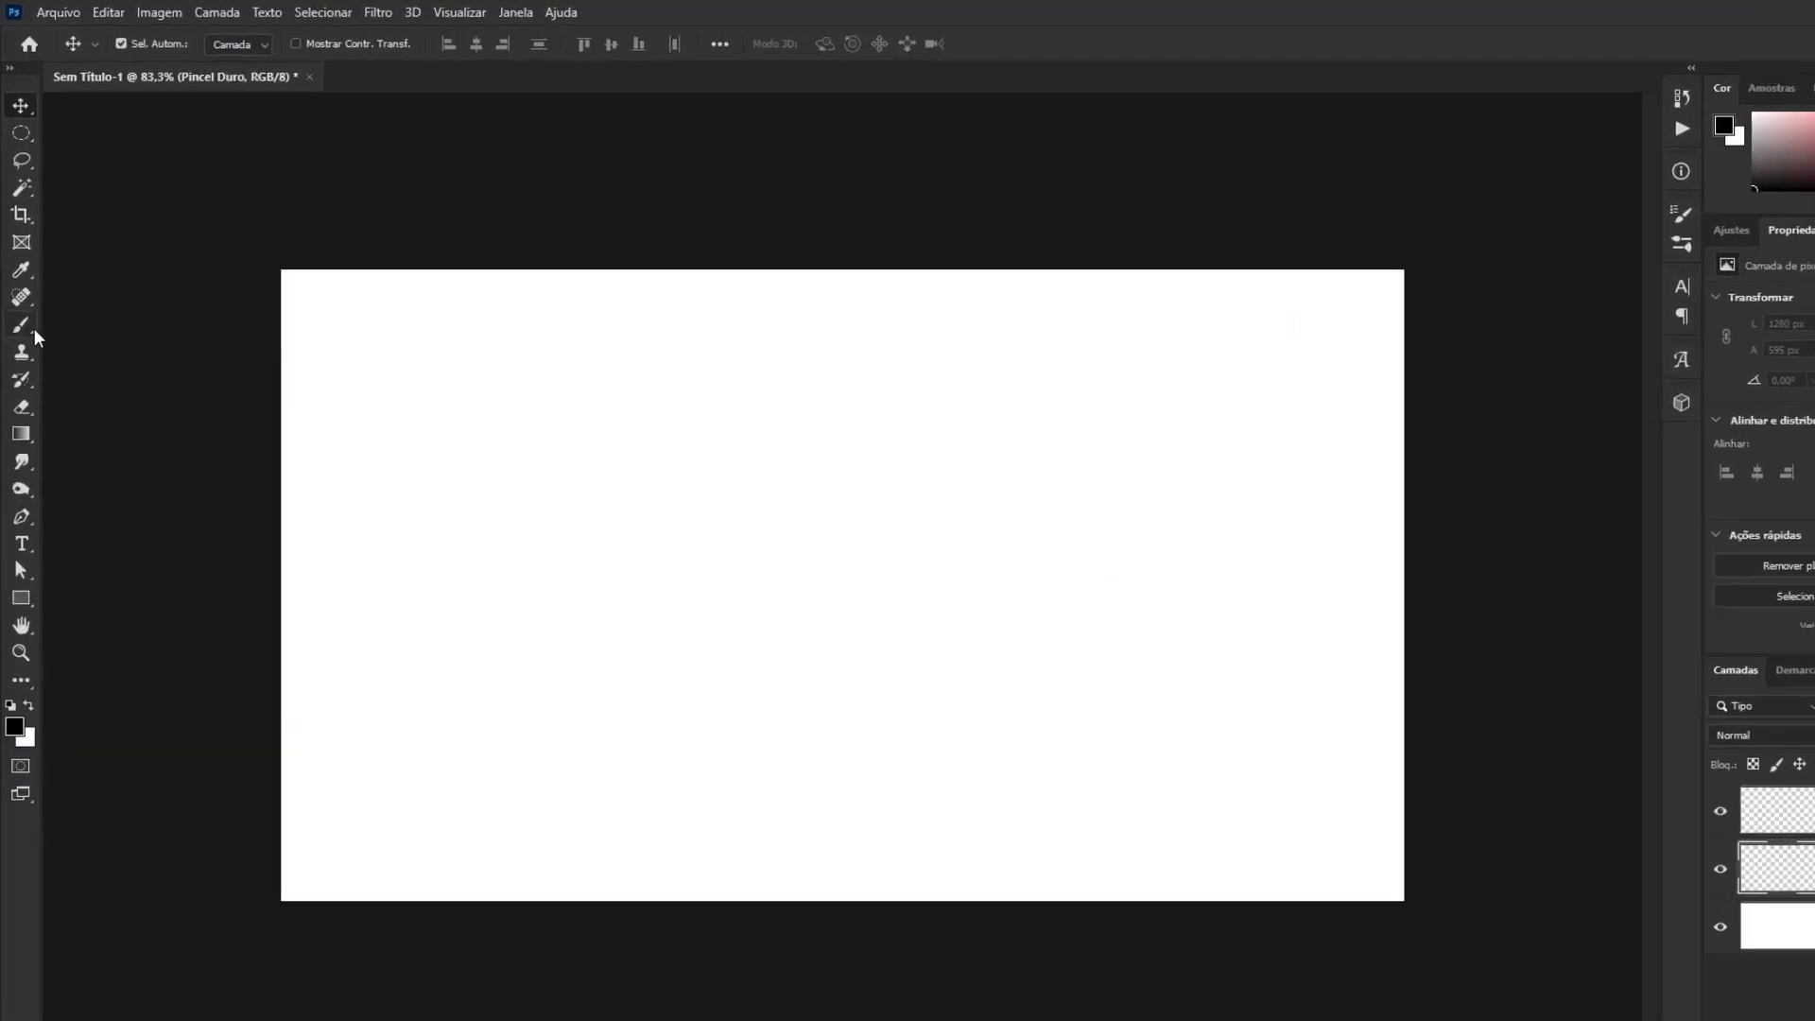
click(32, 326)
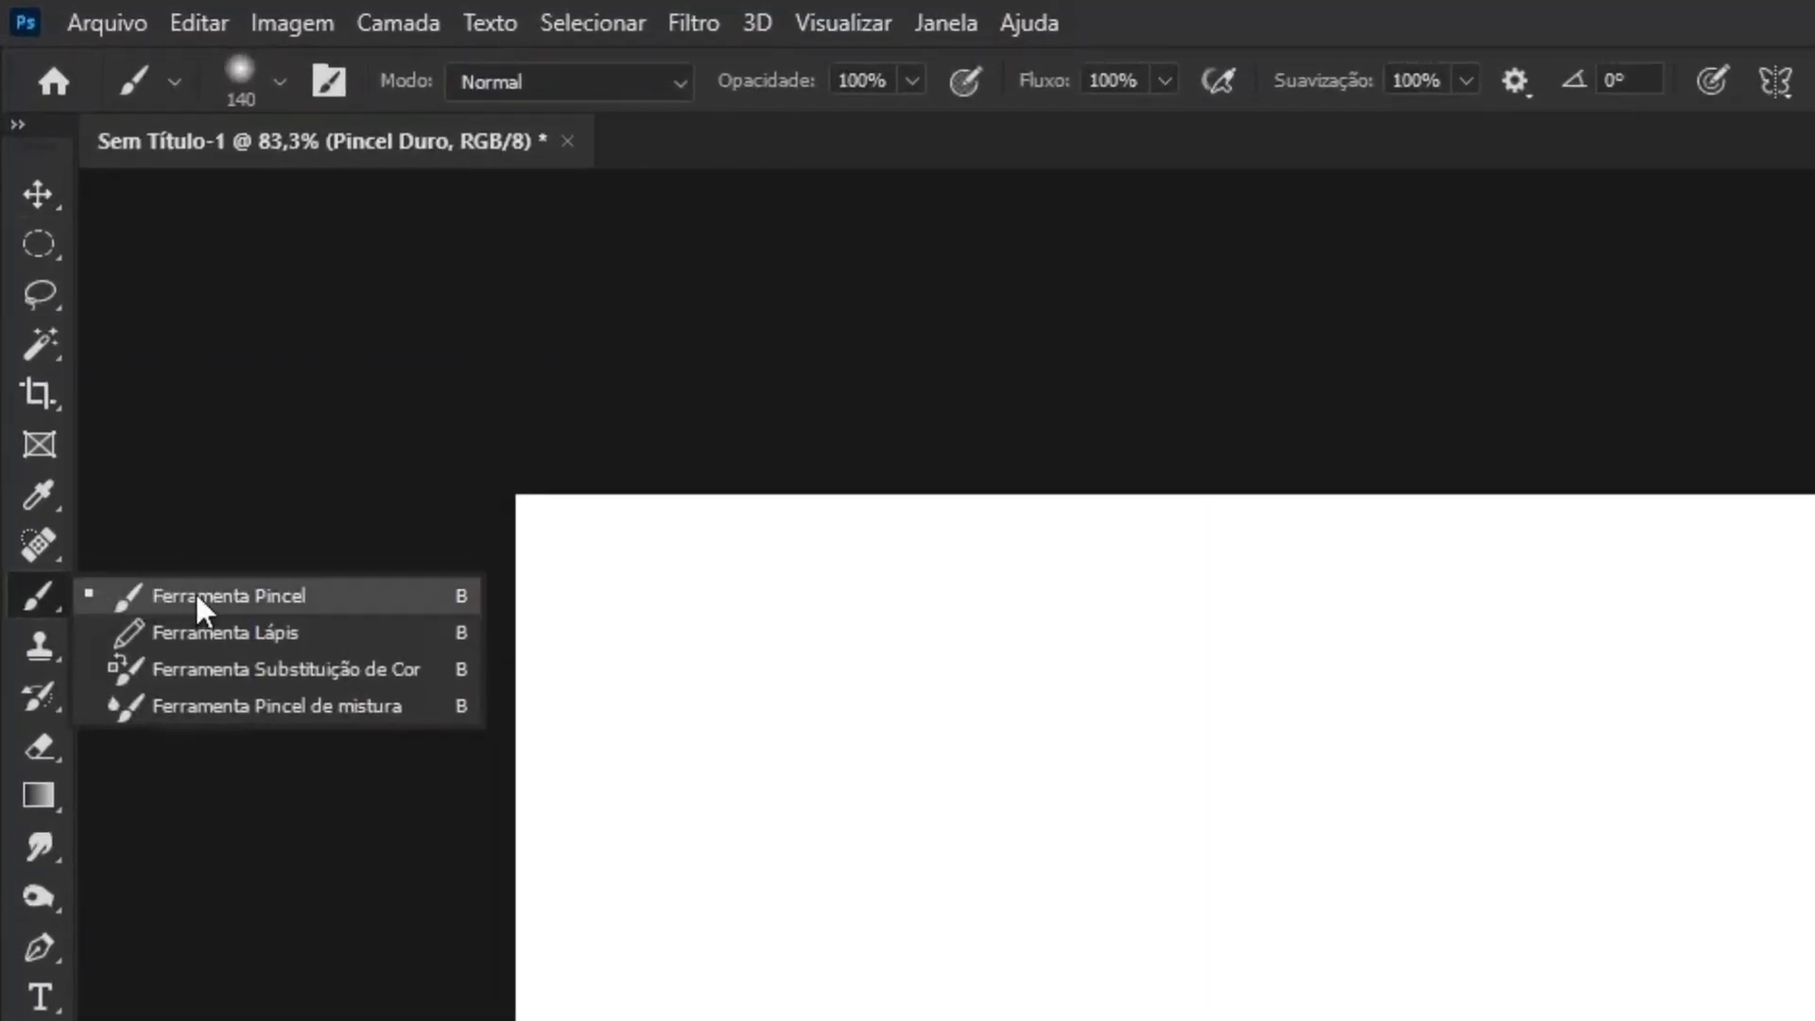
click(199, 598)
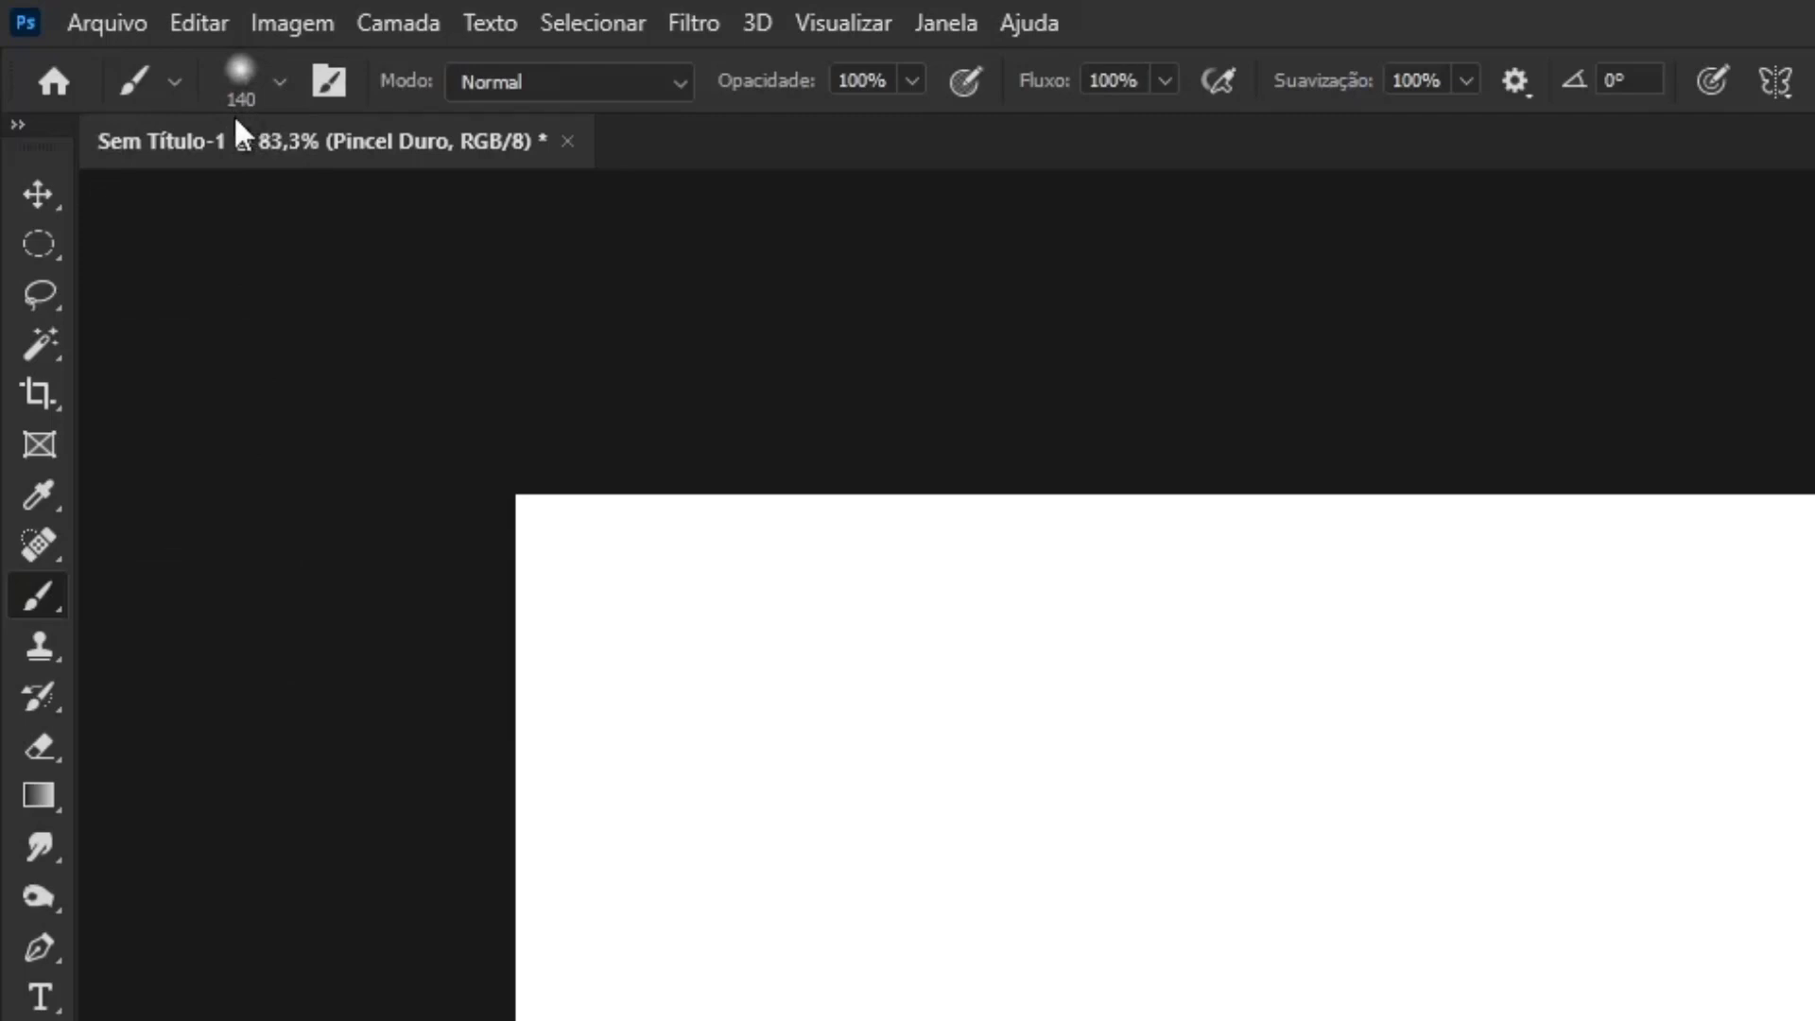
Step: Compare the Soft Round and Hard Round presets in General Brushes and choose Hard Round as the brush
click(279, 83)
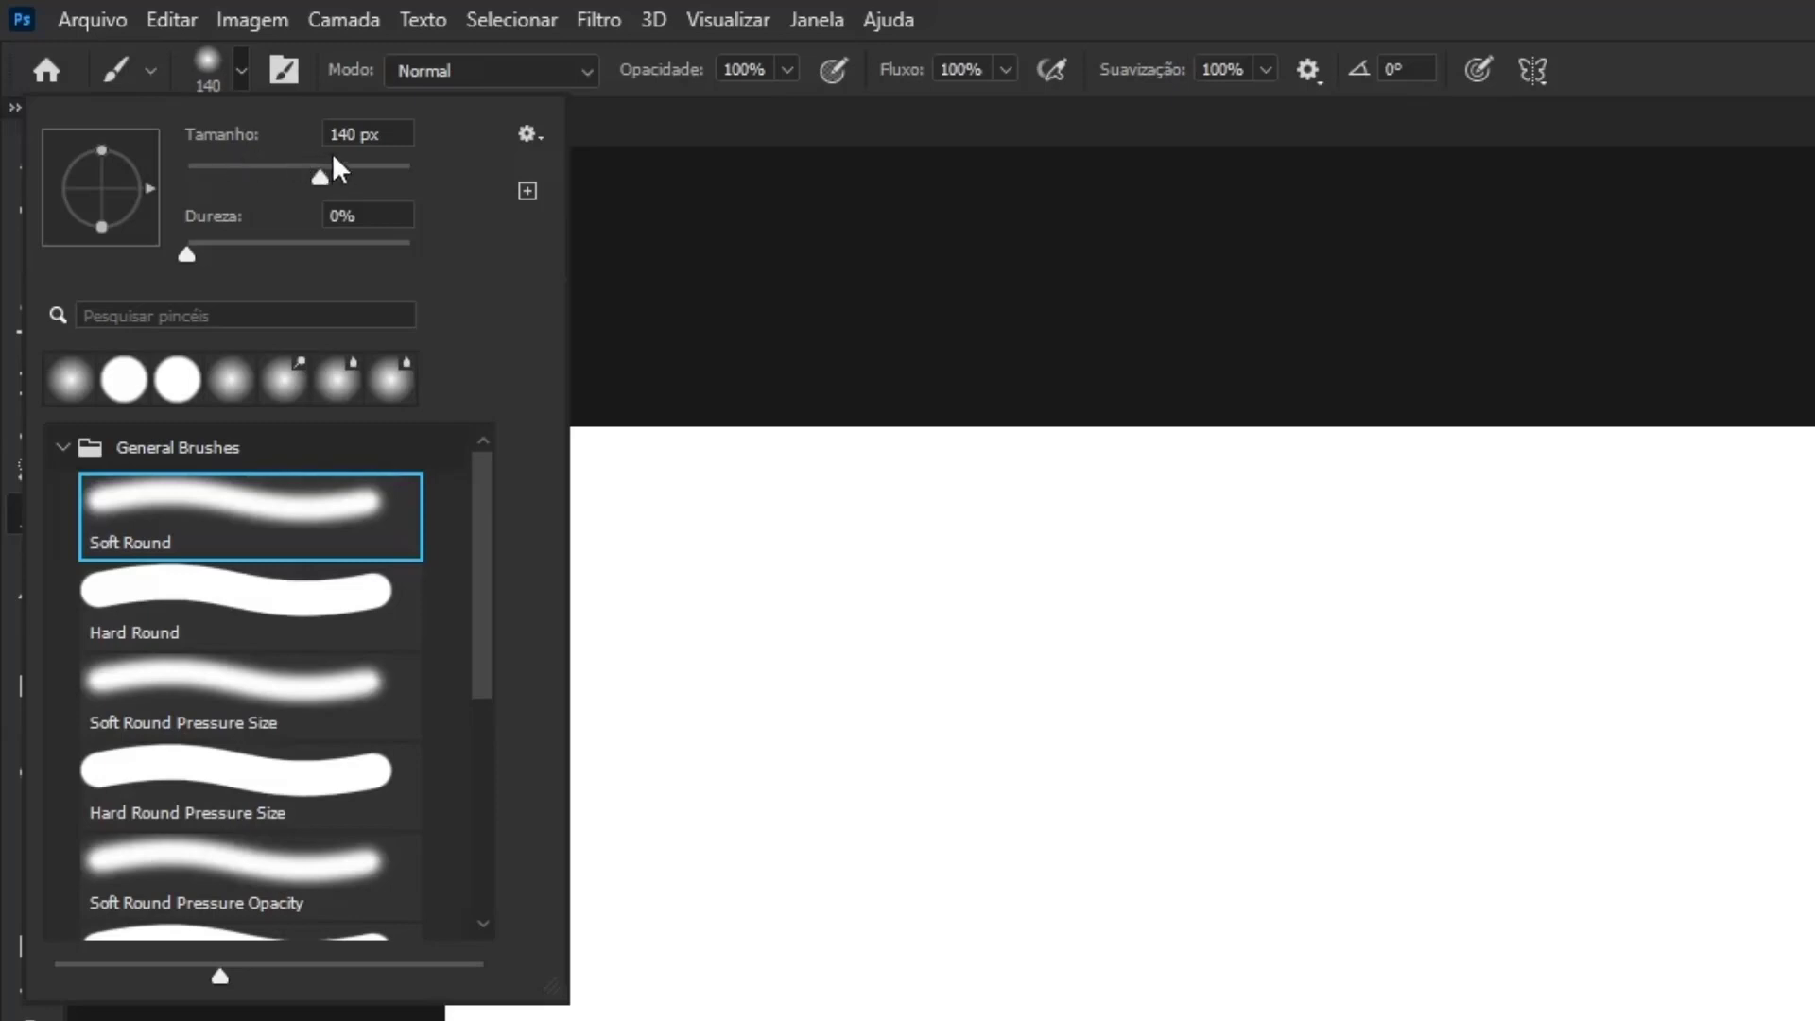
click(63, 447)
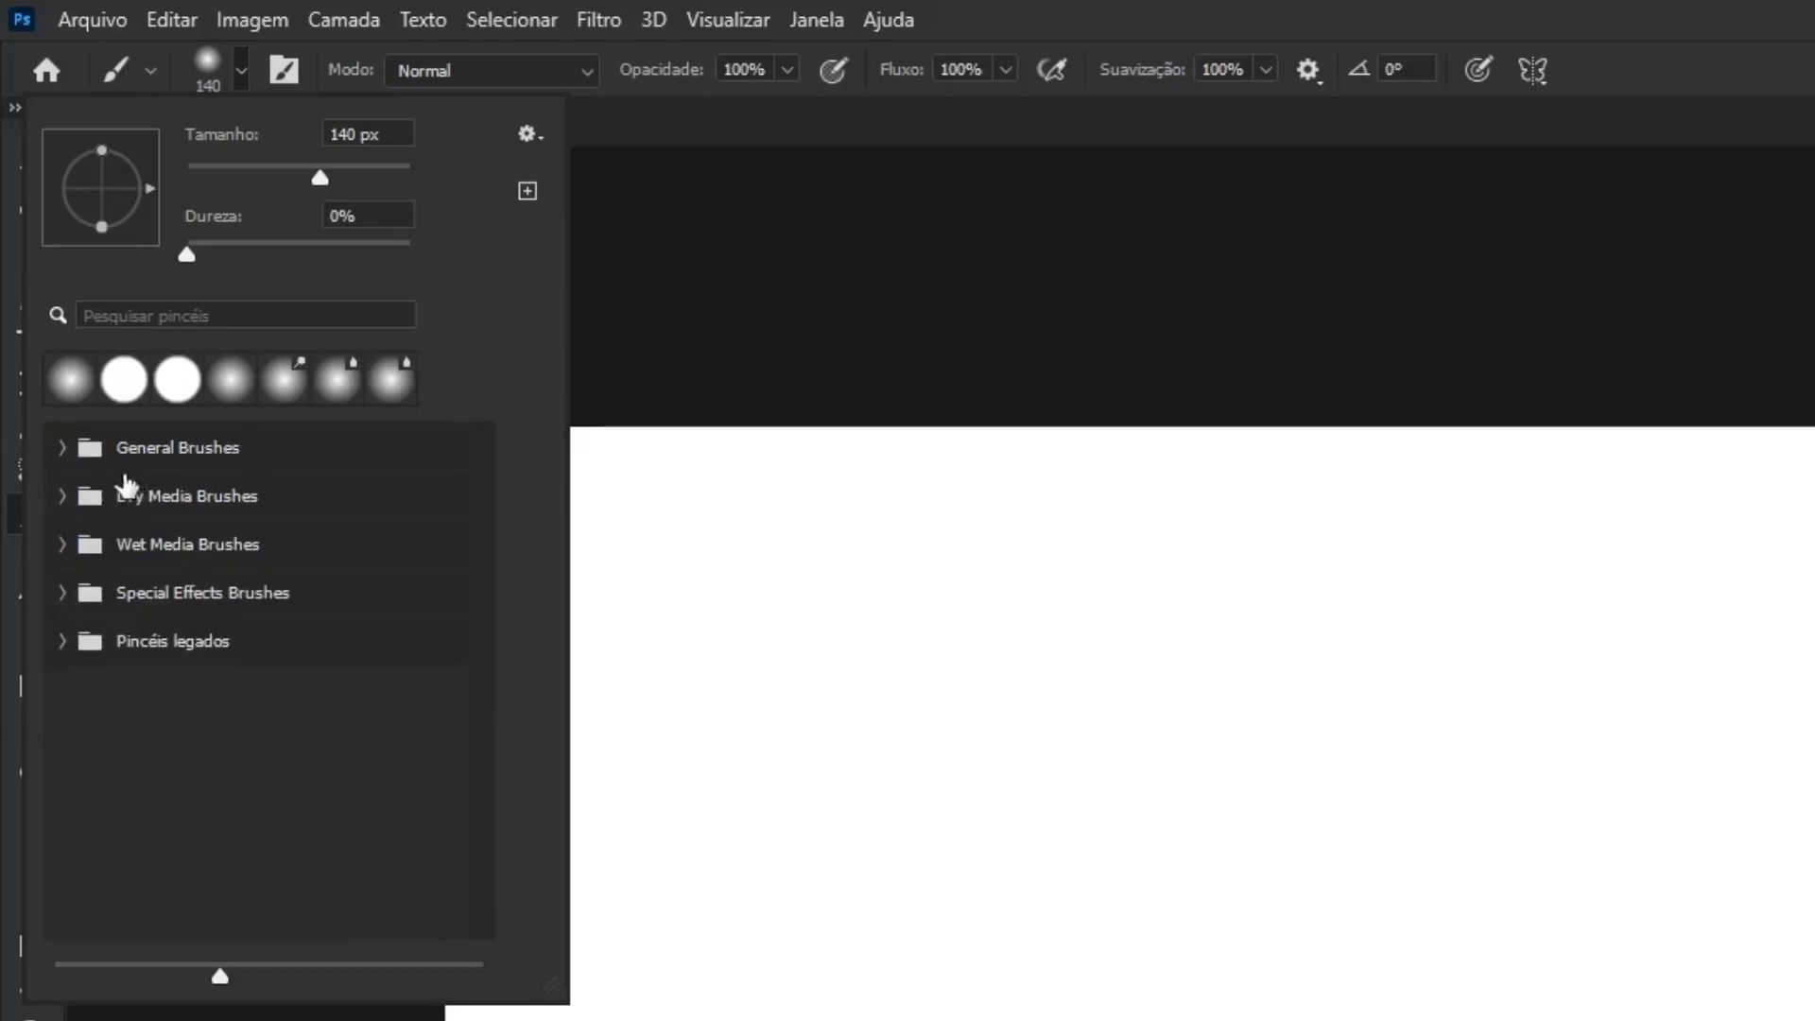
click(62, 447)
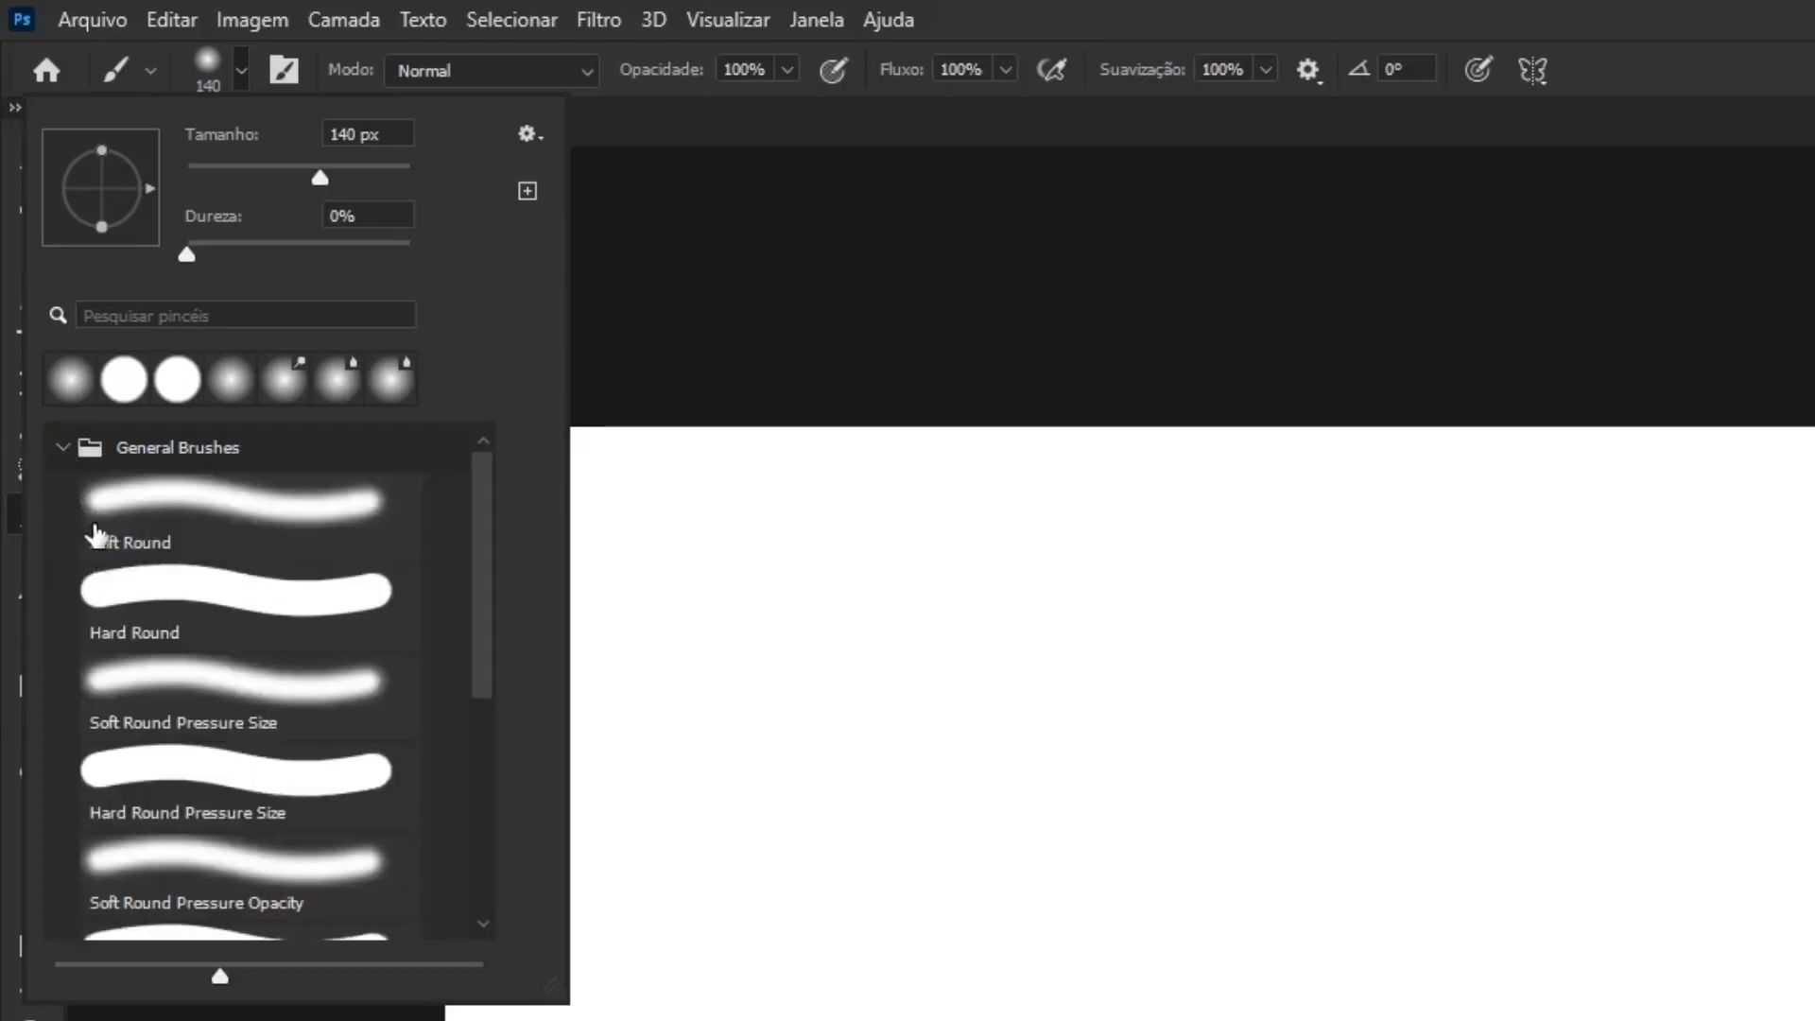
click(244, 516)
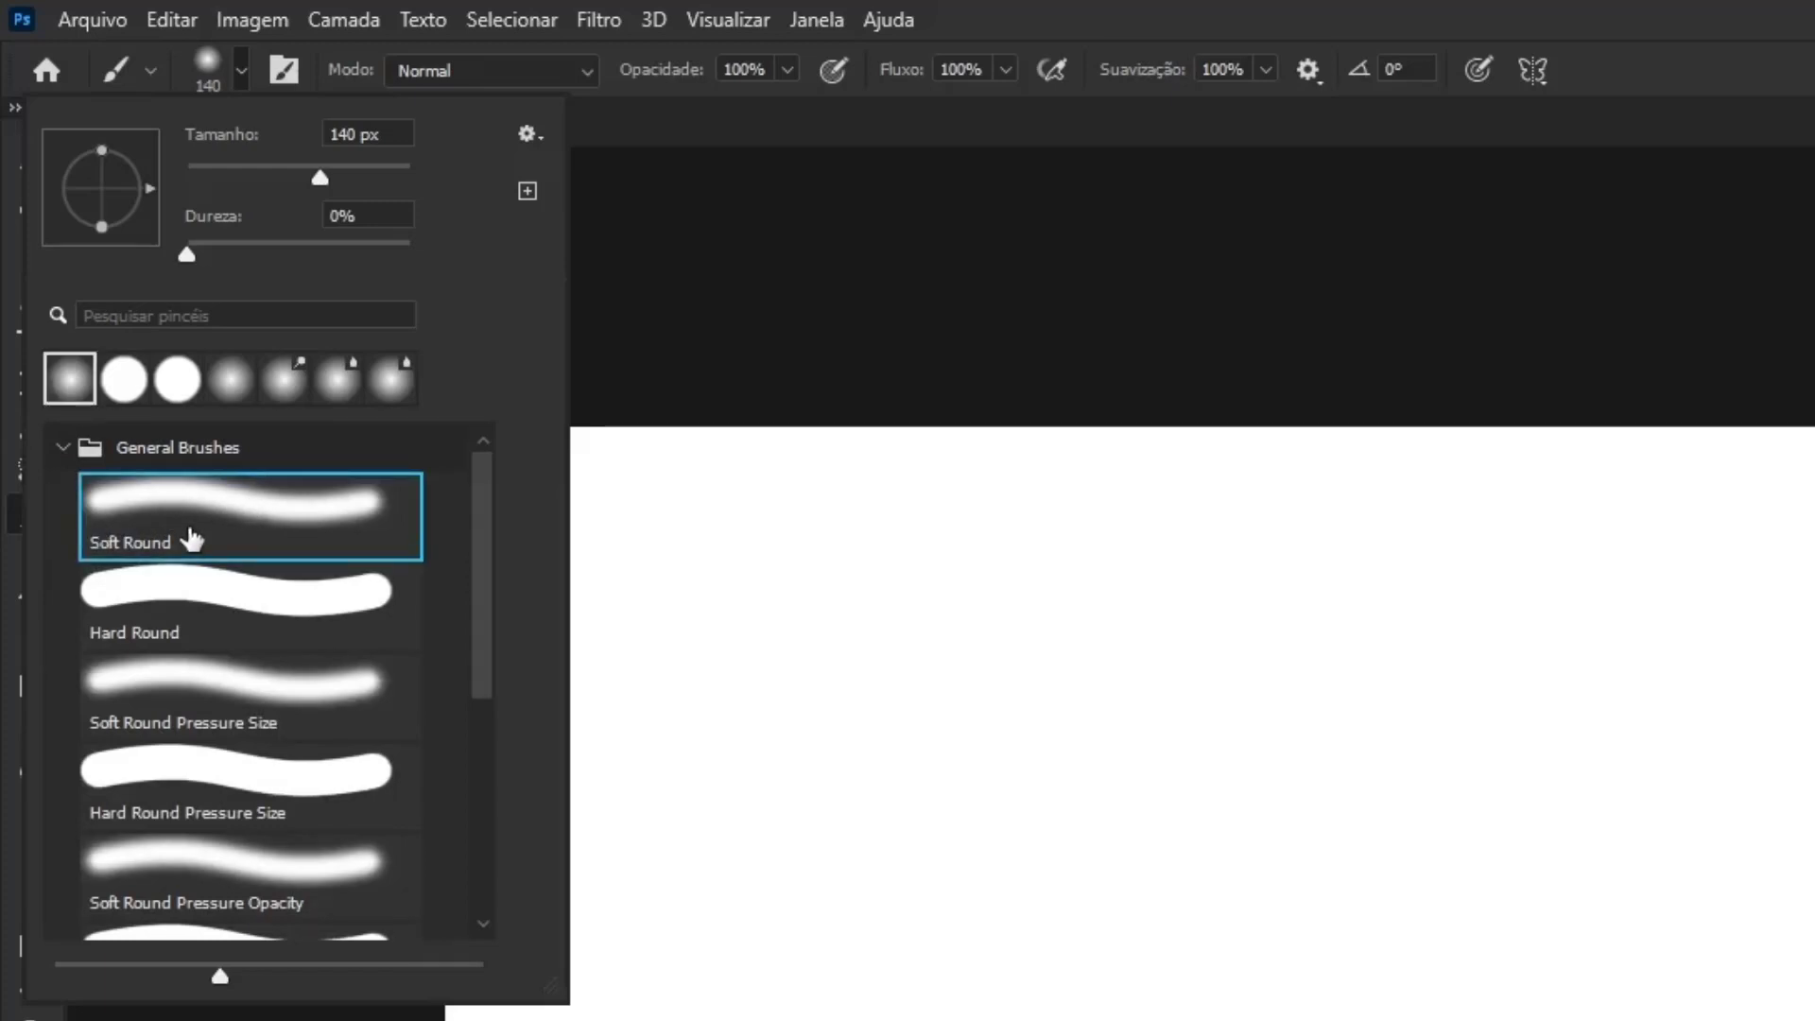
click(171, 632)
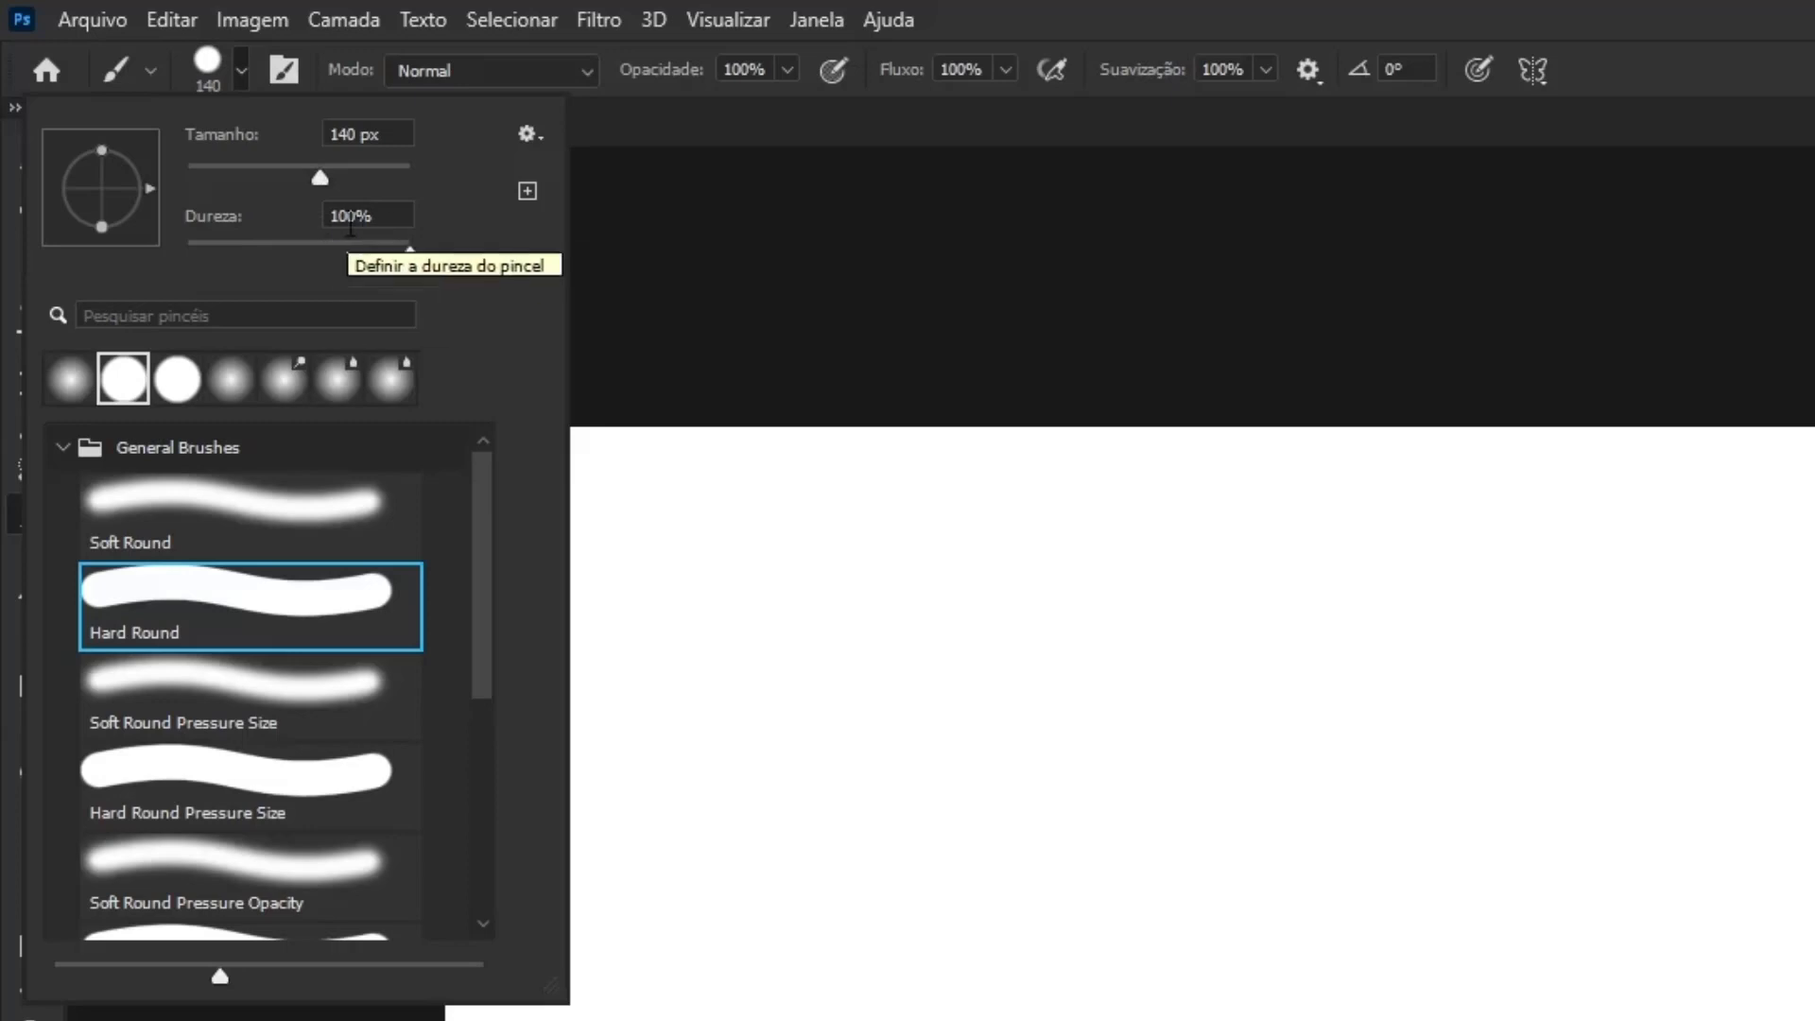
click(206, 508)
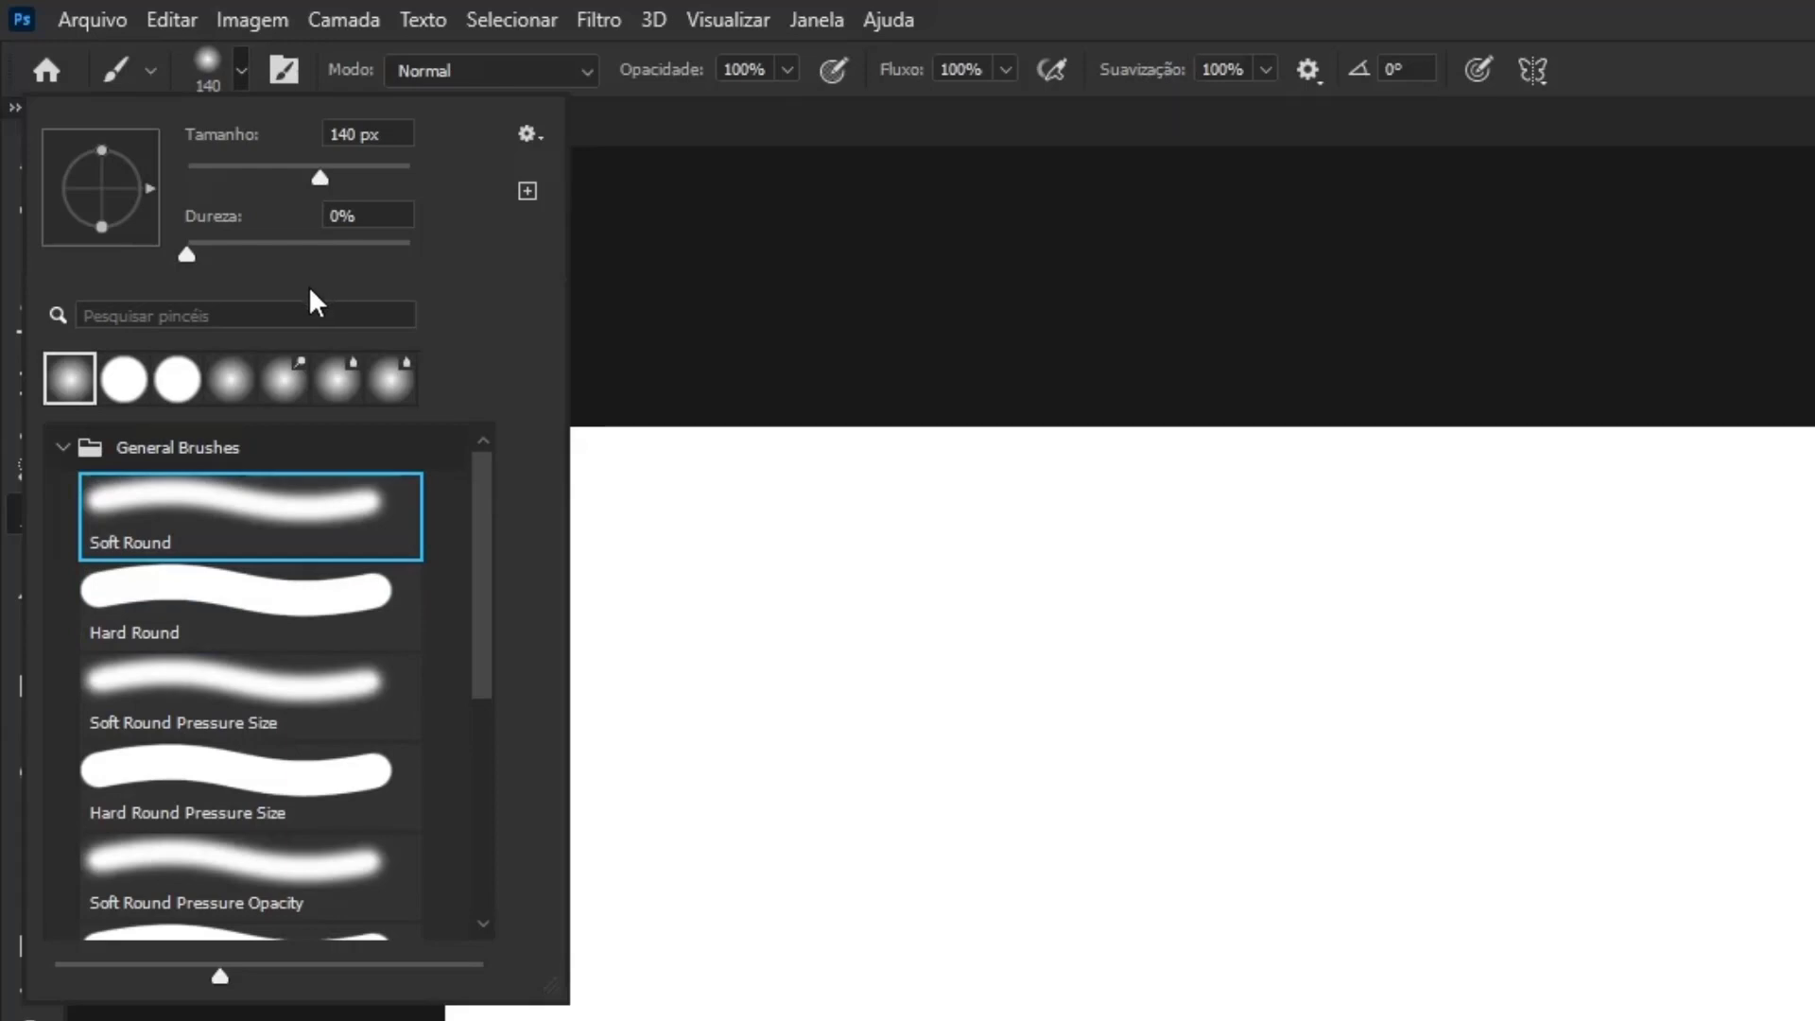
click(231, 608)
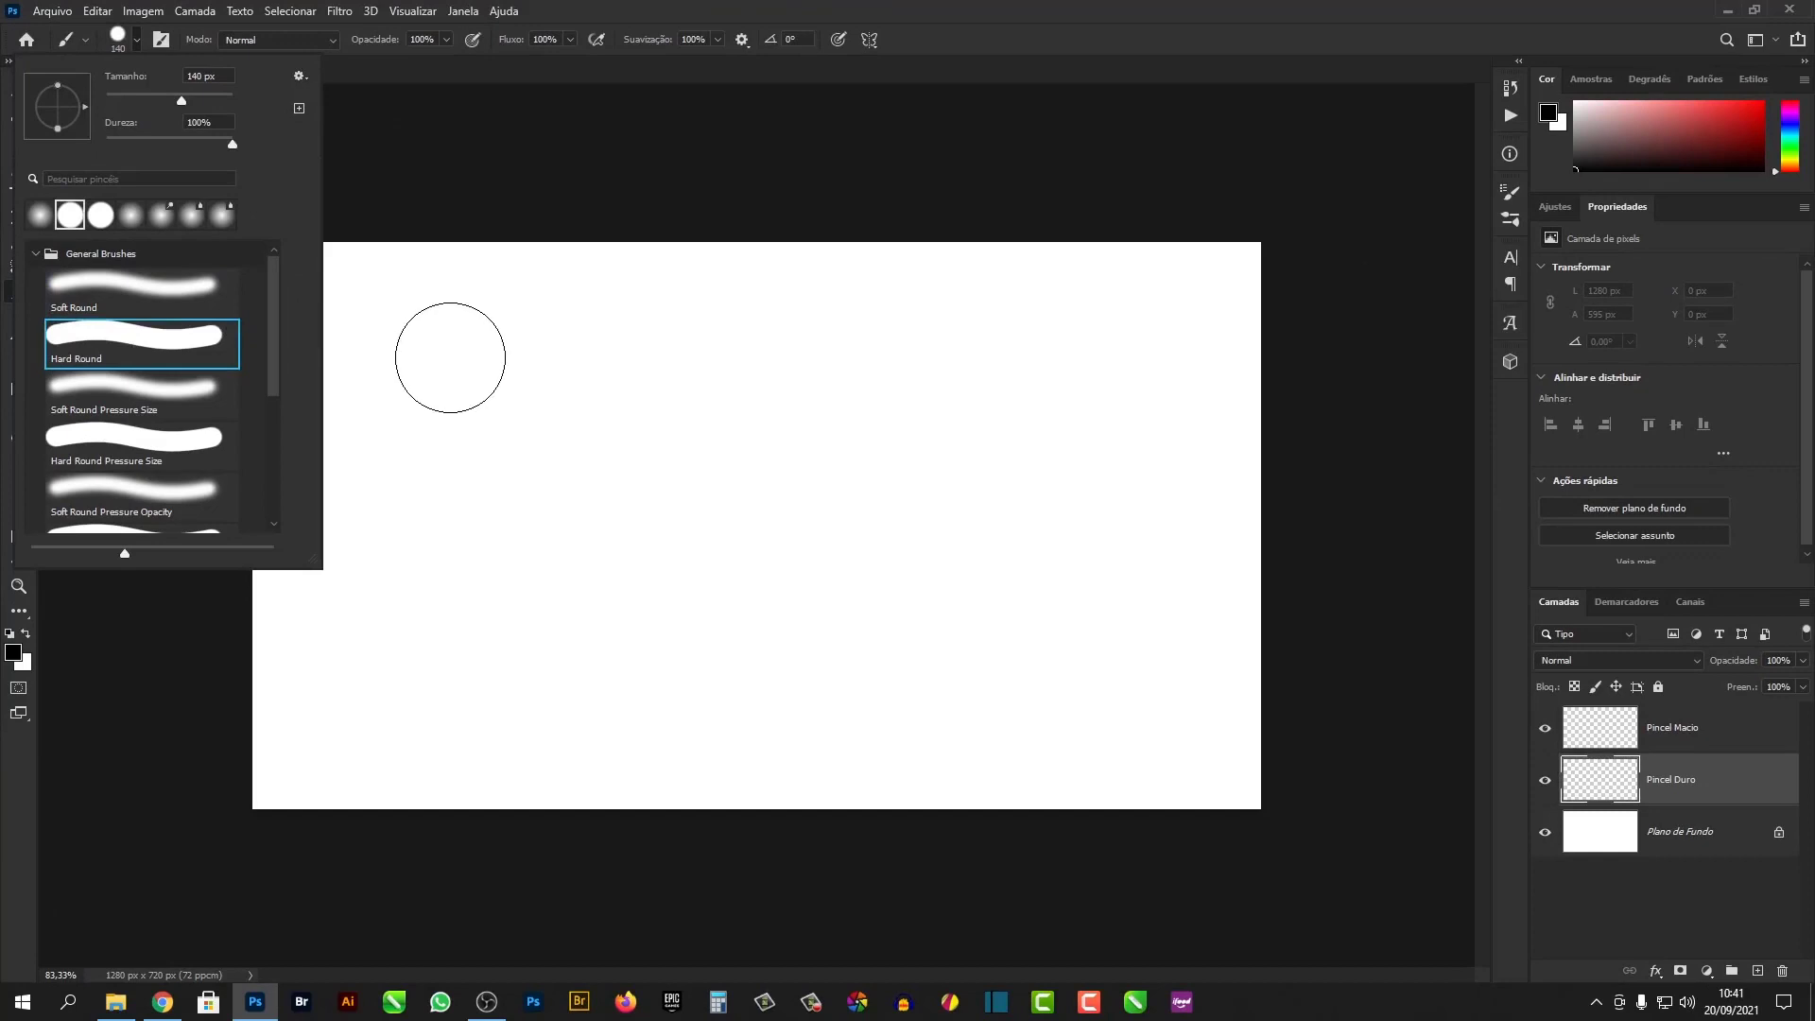
click(450, 357)
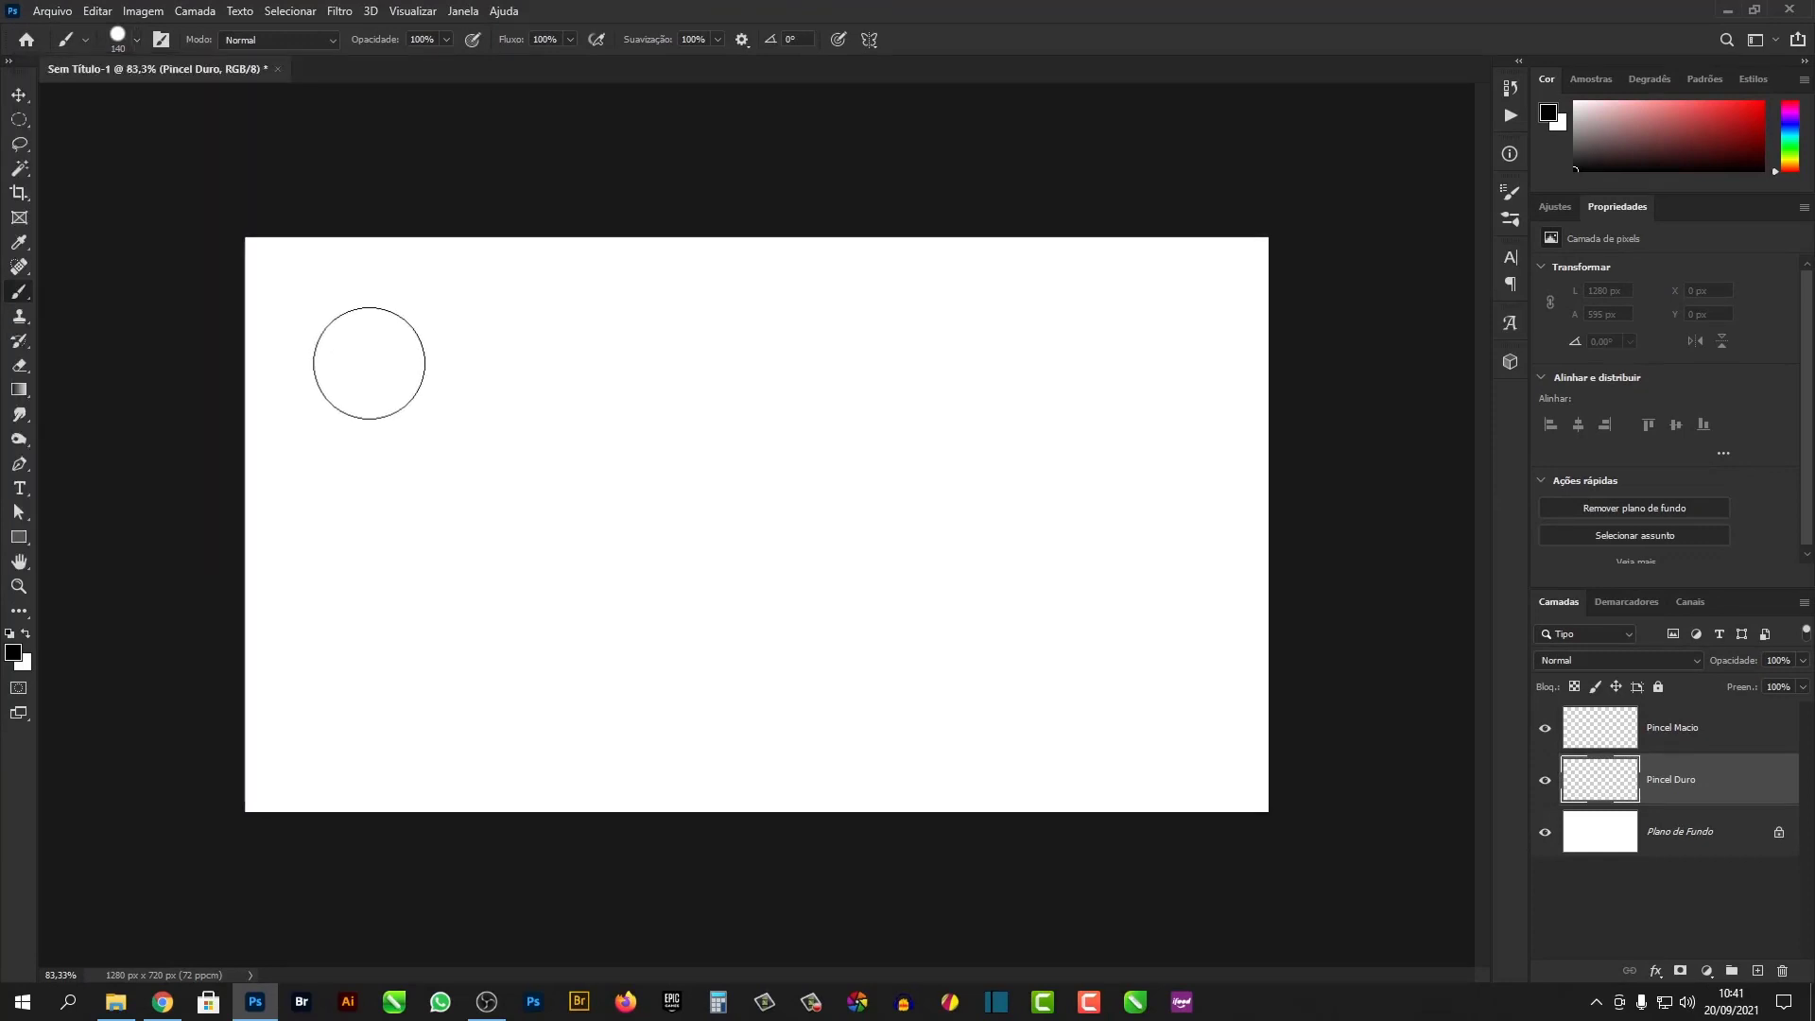
Step: Set the hard brush to about 147 px and paint a black U-shaped curve across the canvas on Pincel Duro
mouse_move(333, 333)
mouse_down()
mouse_move(299, 340)
mouse_move(264, 308)
mouse_up()
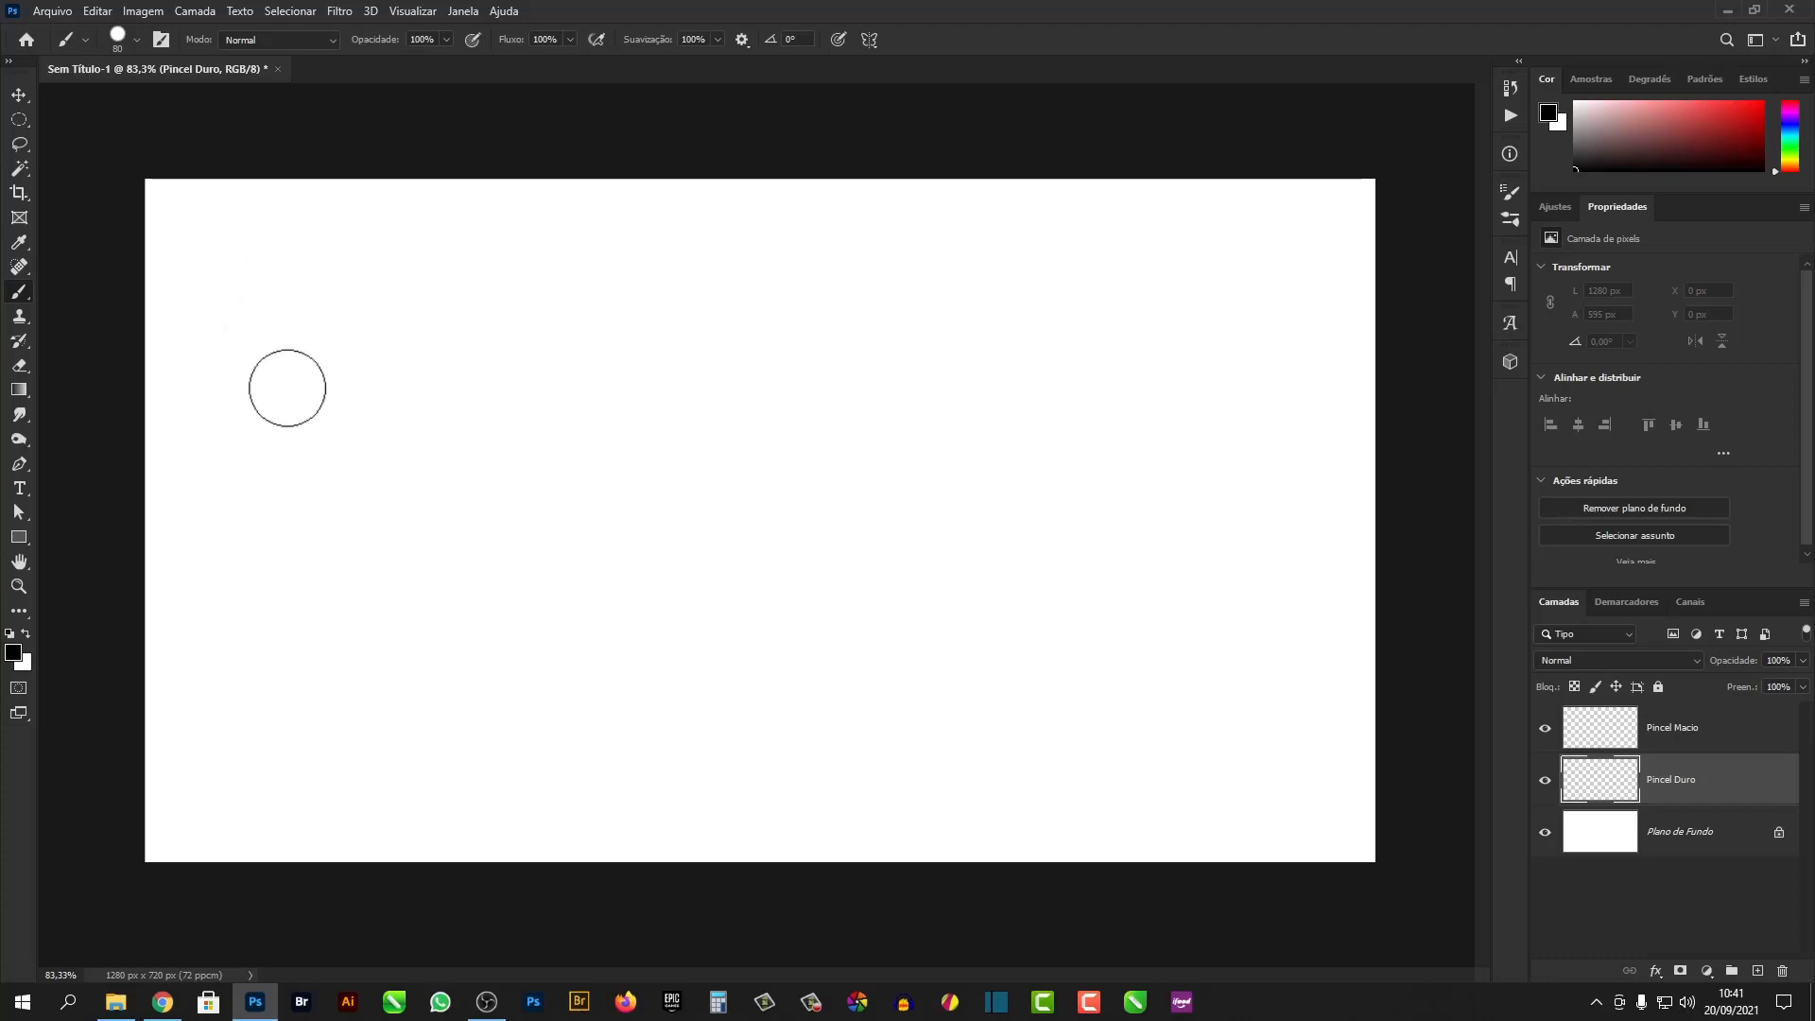
alt+right_click(278, 393)
drag(280, 394, 335, 363)
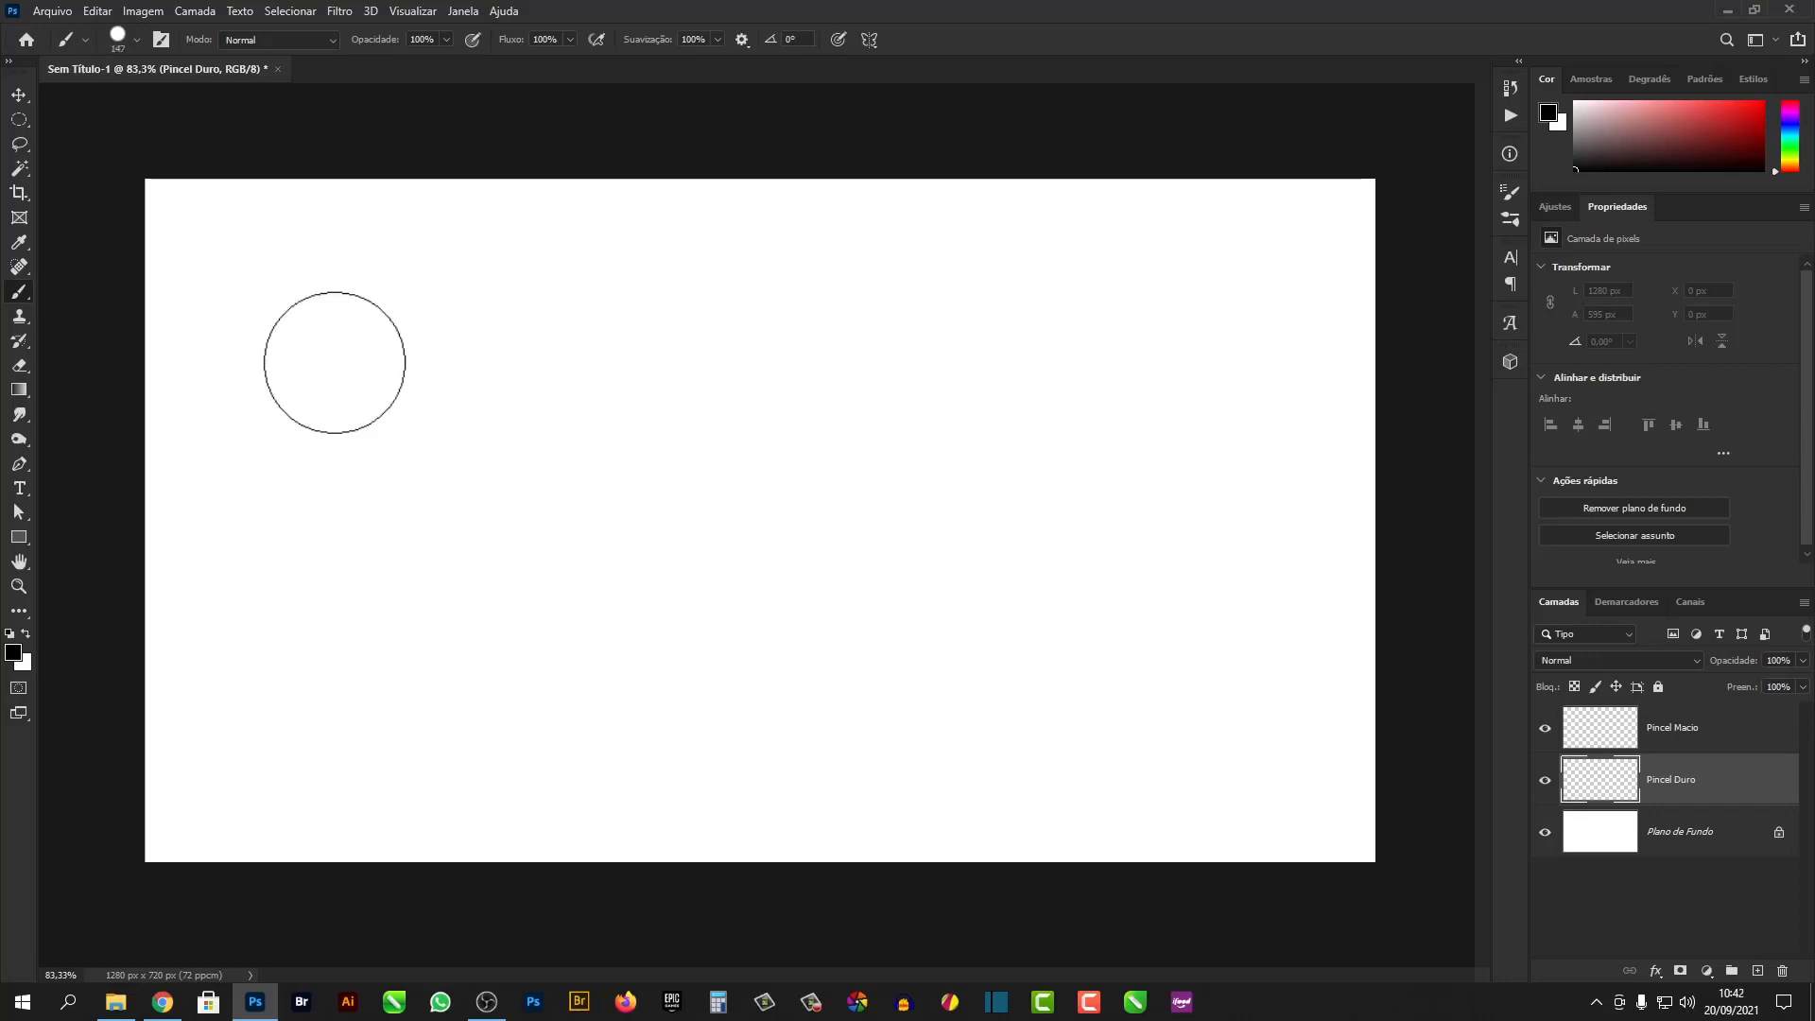
mouse_move(259, 294)
mouse_down()
mouse_move(336, 377)
mouse_move(465, 458)
mouse_up()
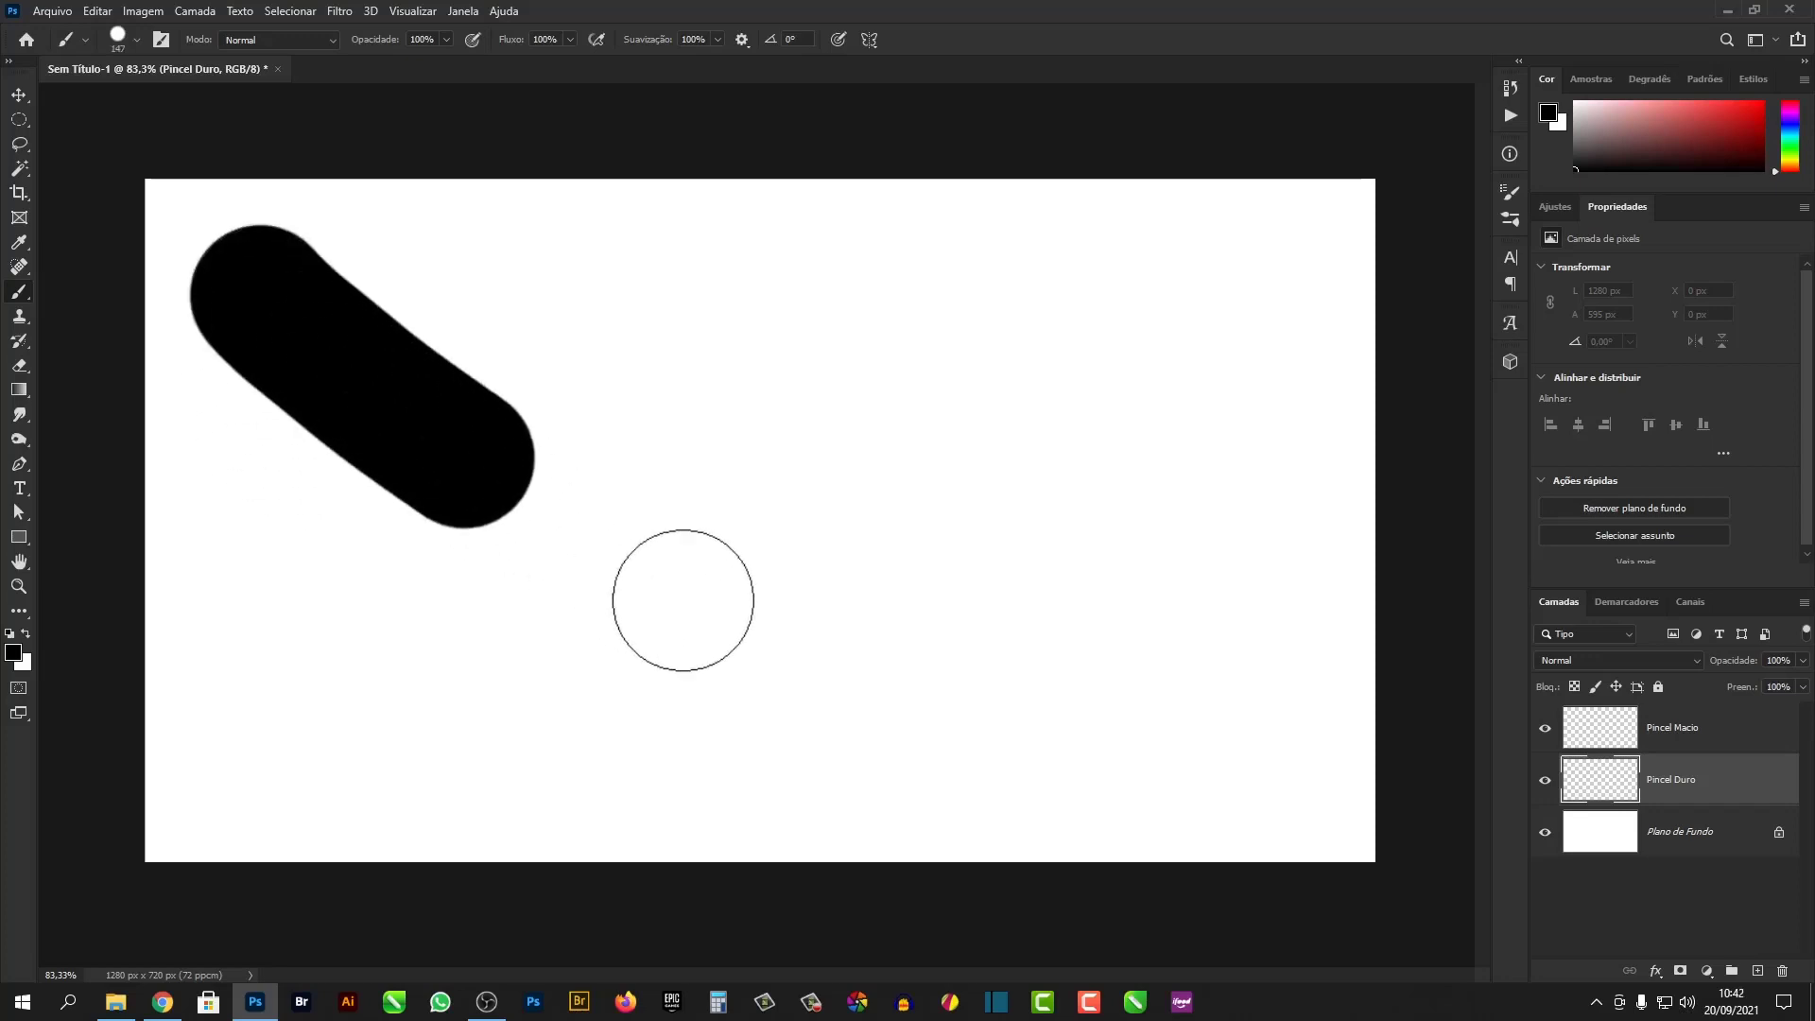
mouse_move(682, 600)
mouse_down()
mouse_move(844, 657)
mouse_move(1101, 599)
mouse_move(1254, 453)
mouse_move(1313, 296)
mouse_up()
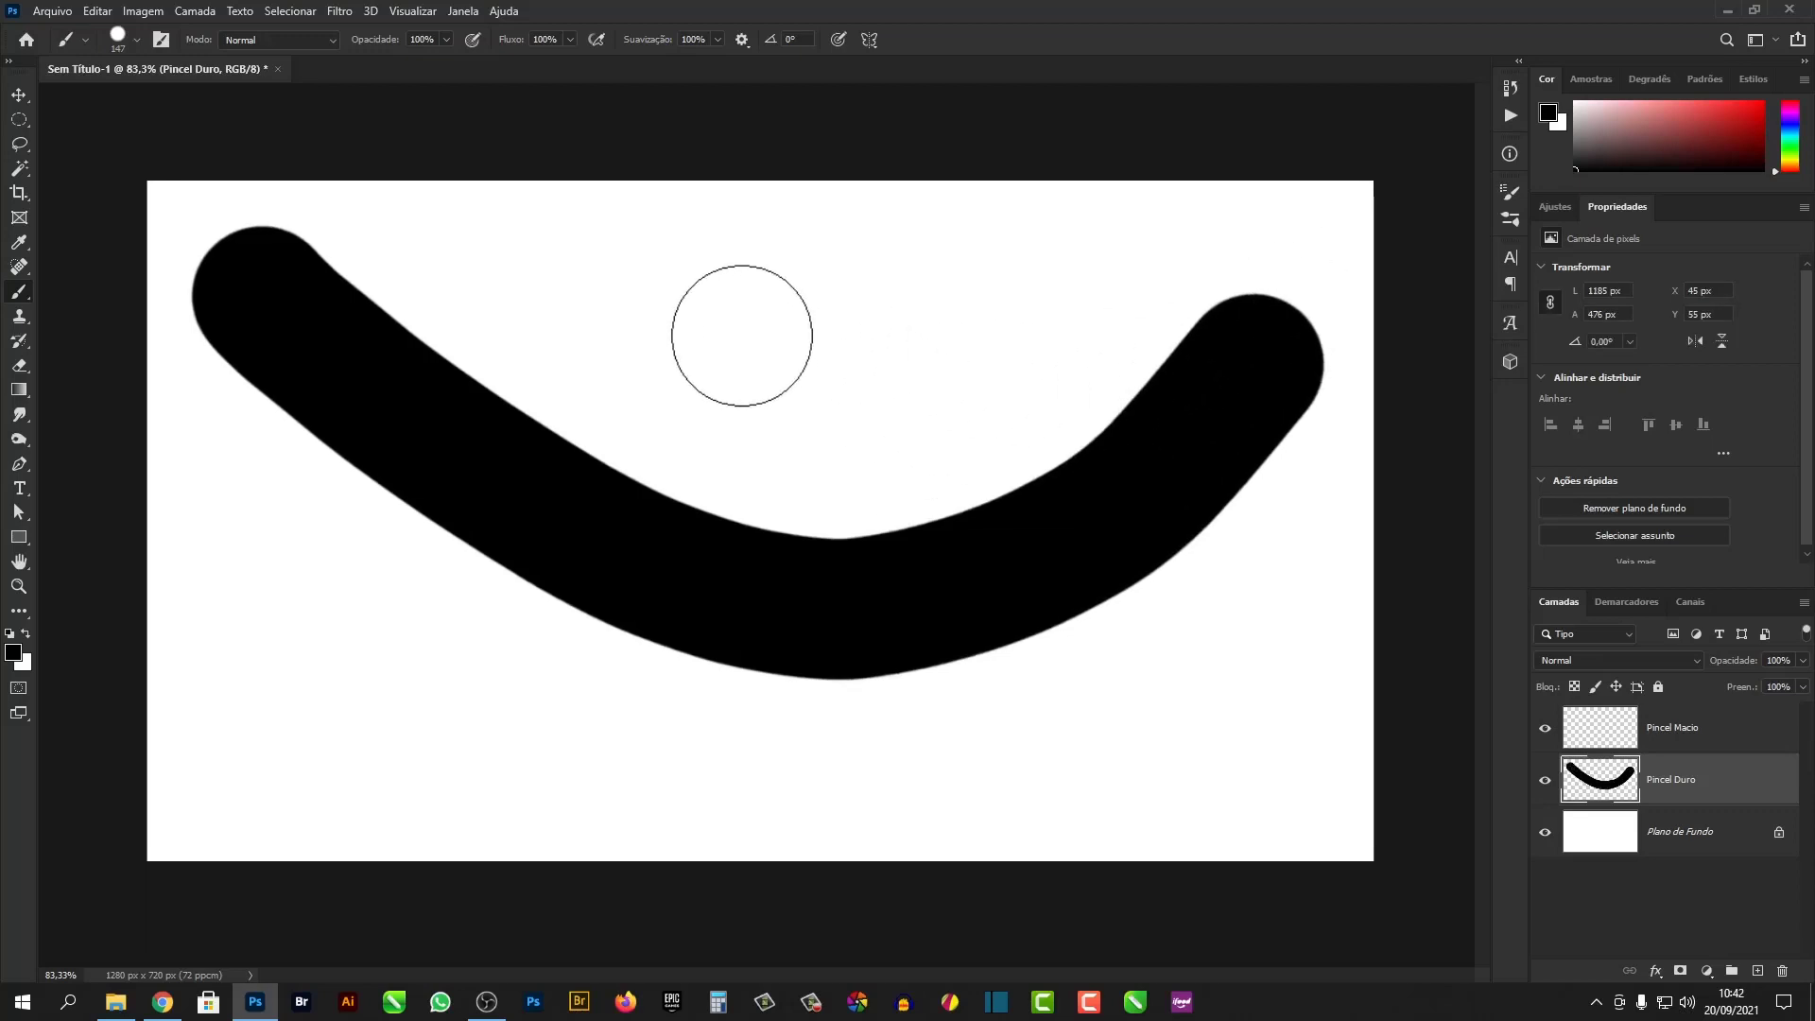
key(v)
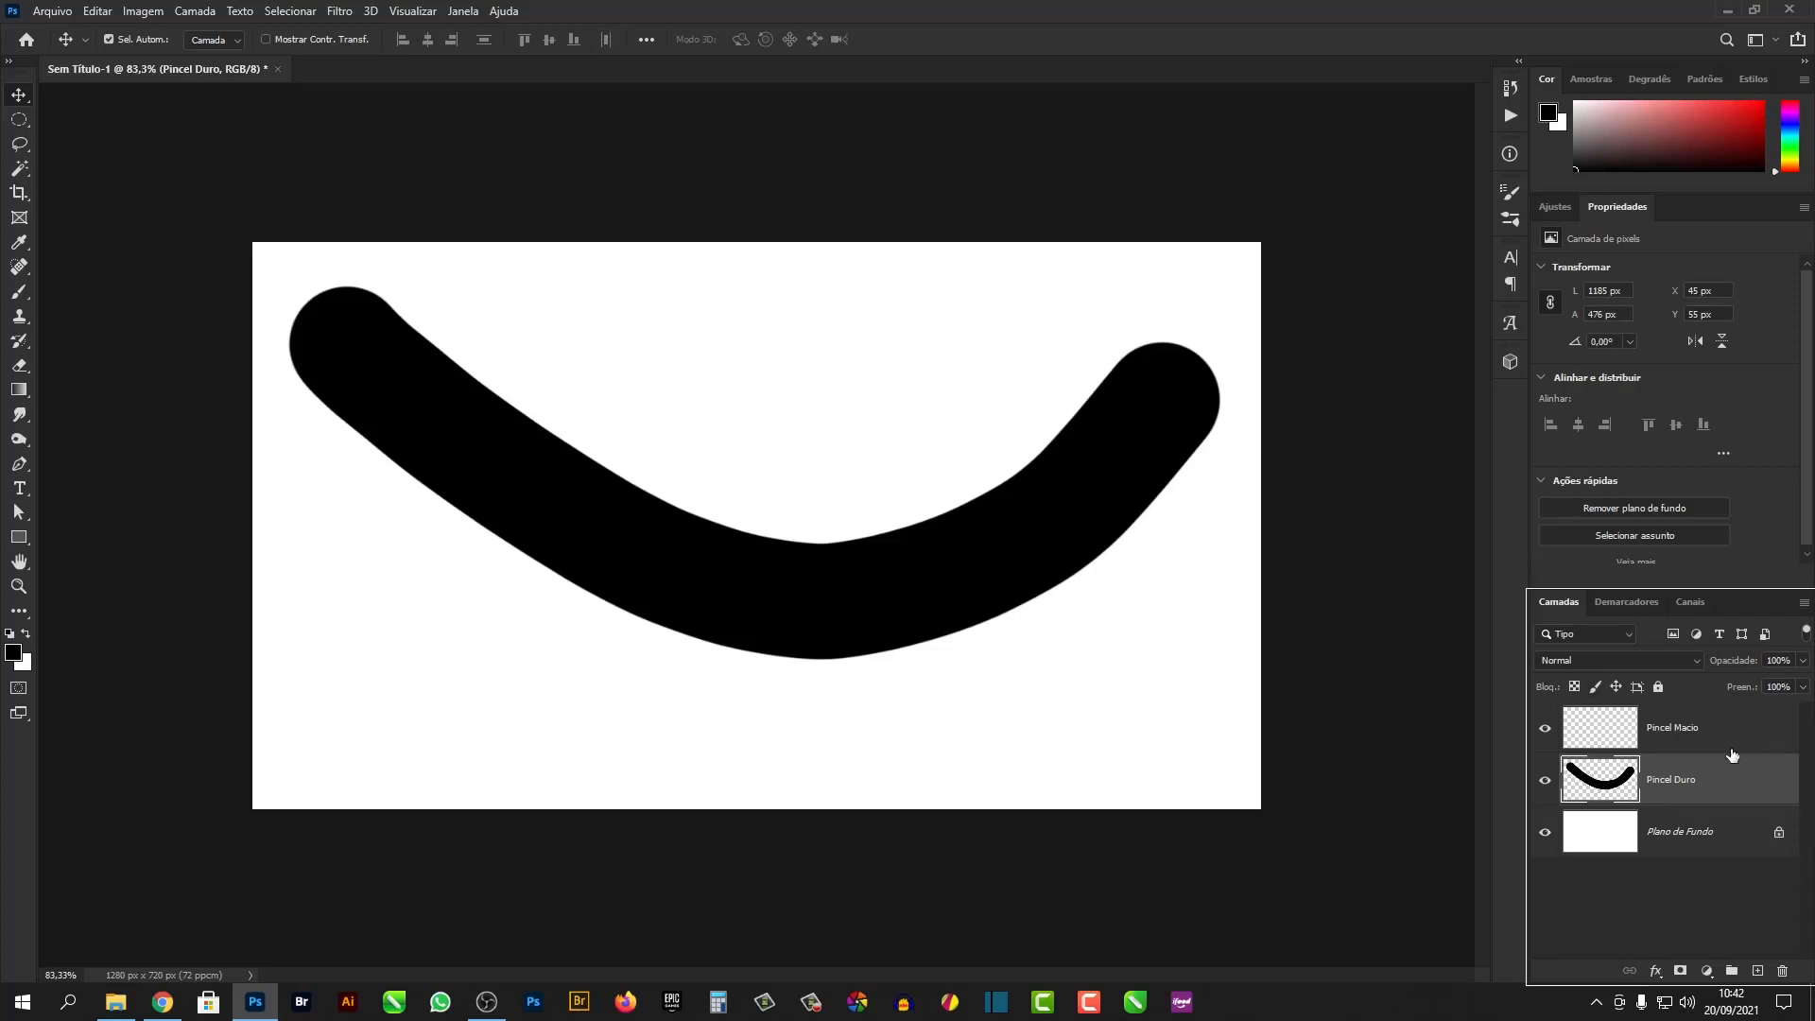
Step: Select the Pincel Macio layer and activate the Brush tool for painting on it
click(1709, 731)
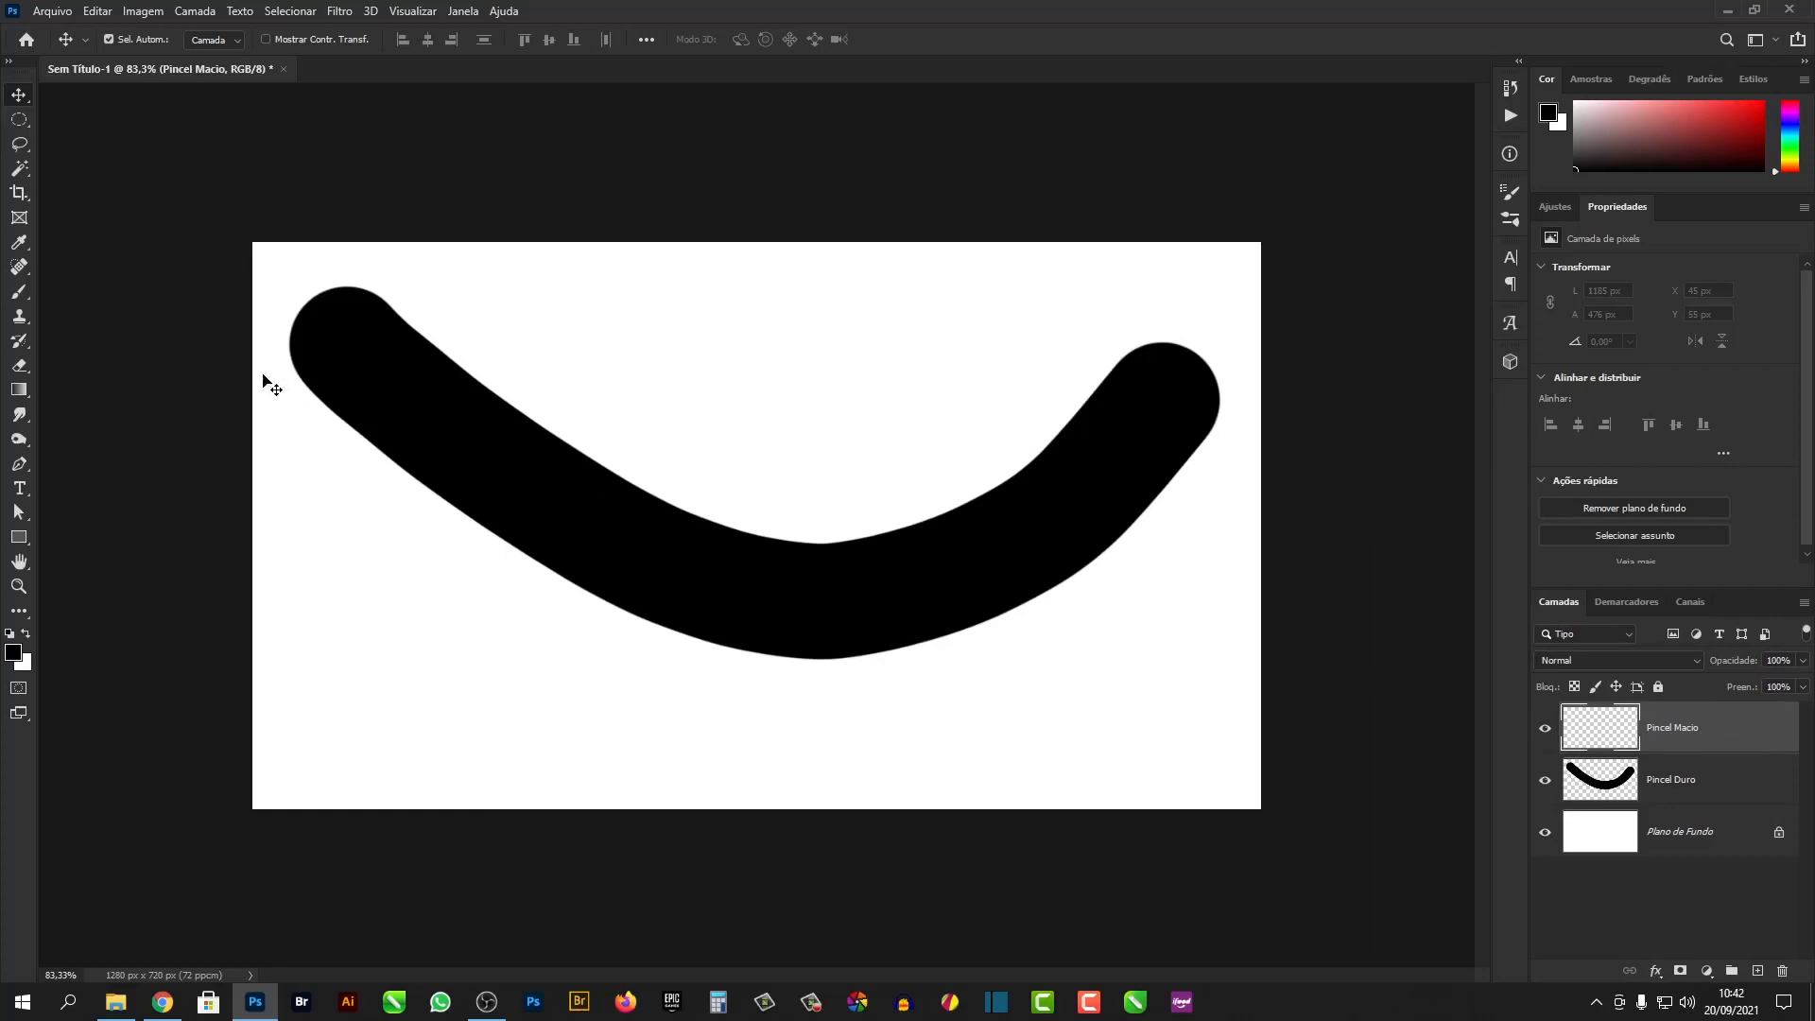
click(26, 295)
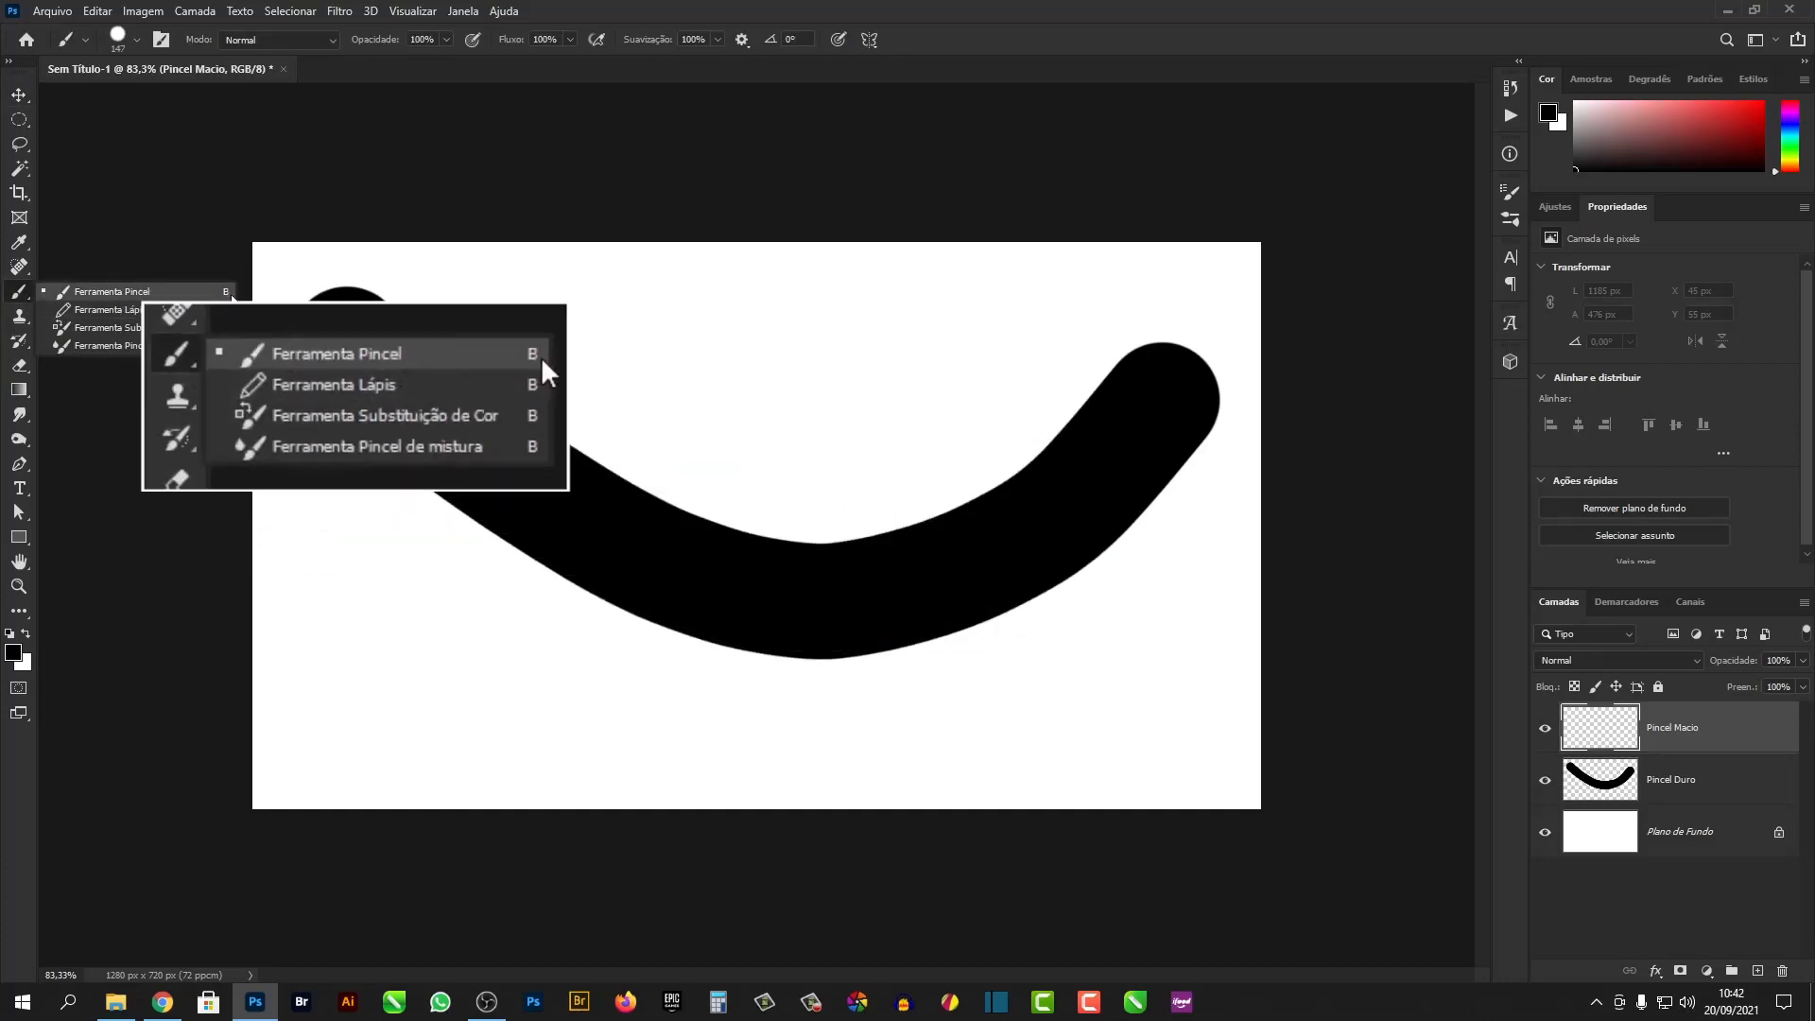
click(155, 295)
click(19, 98)
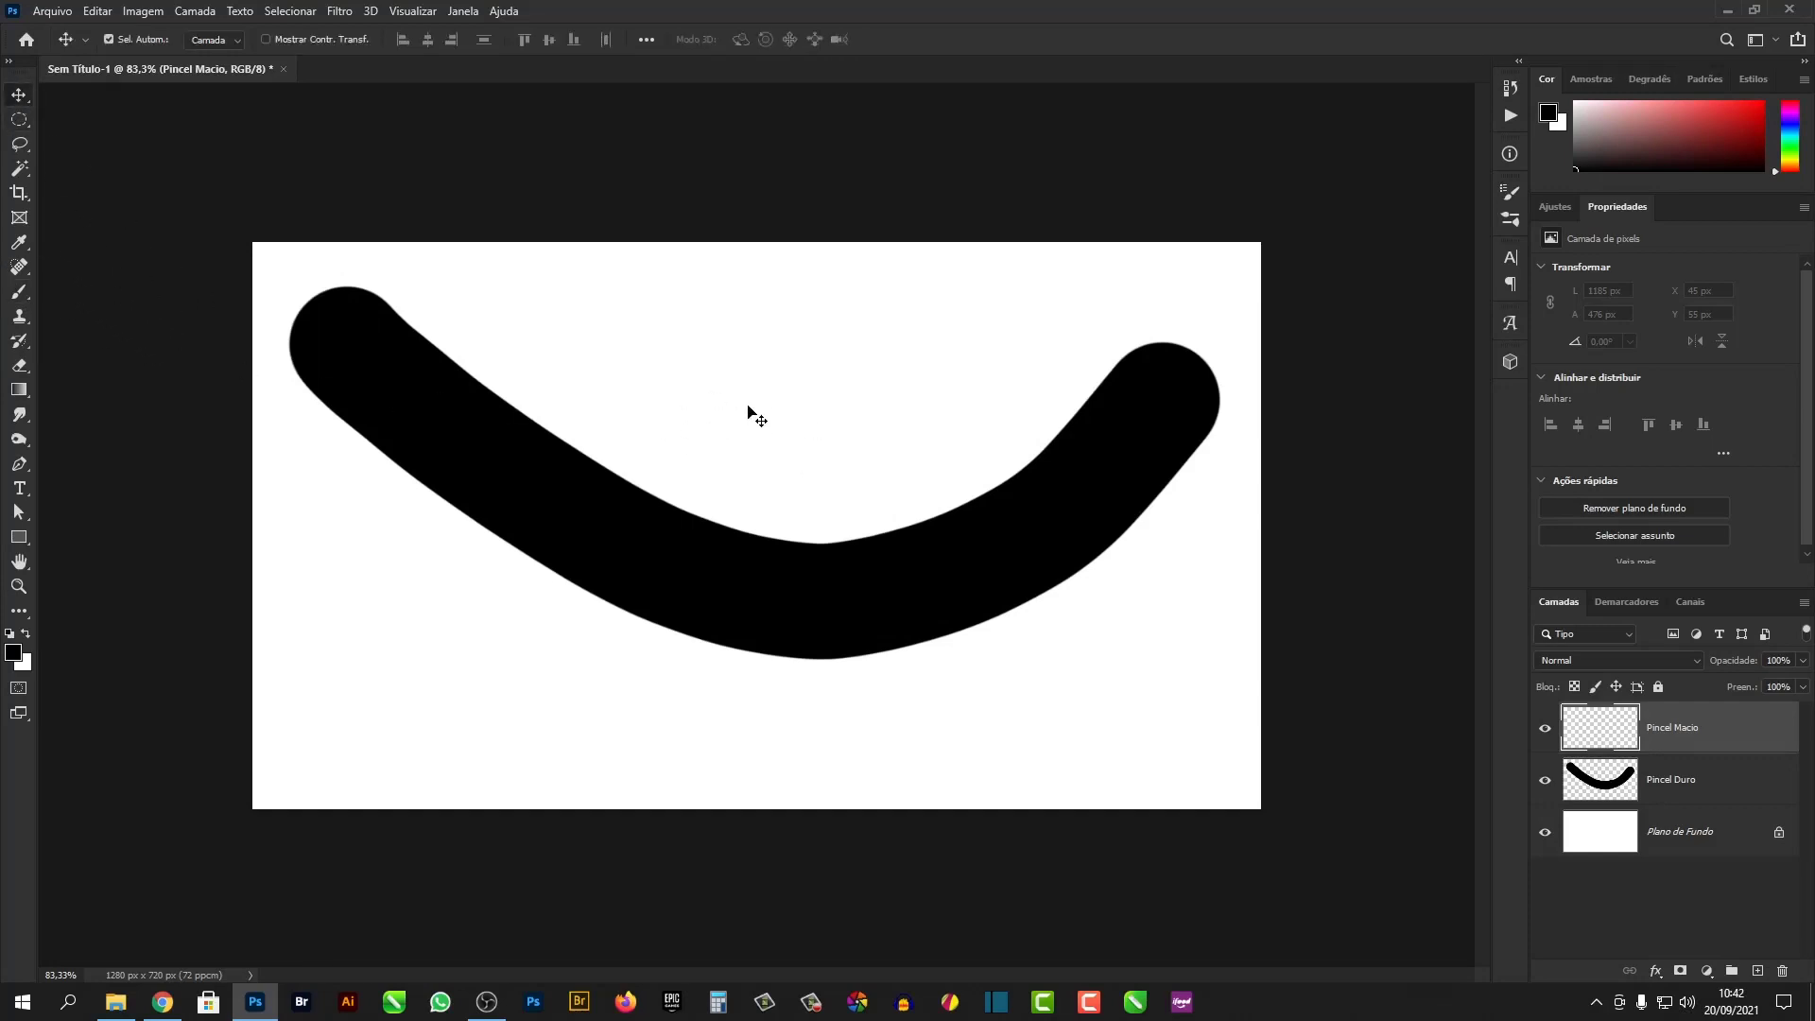
key(b)
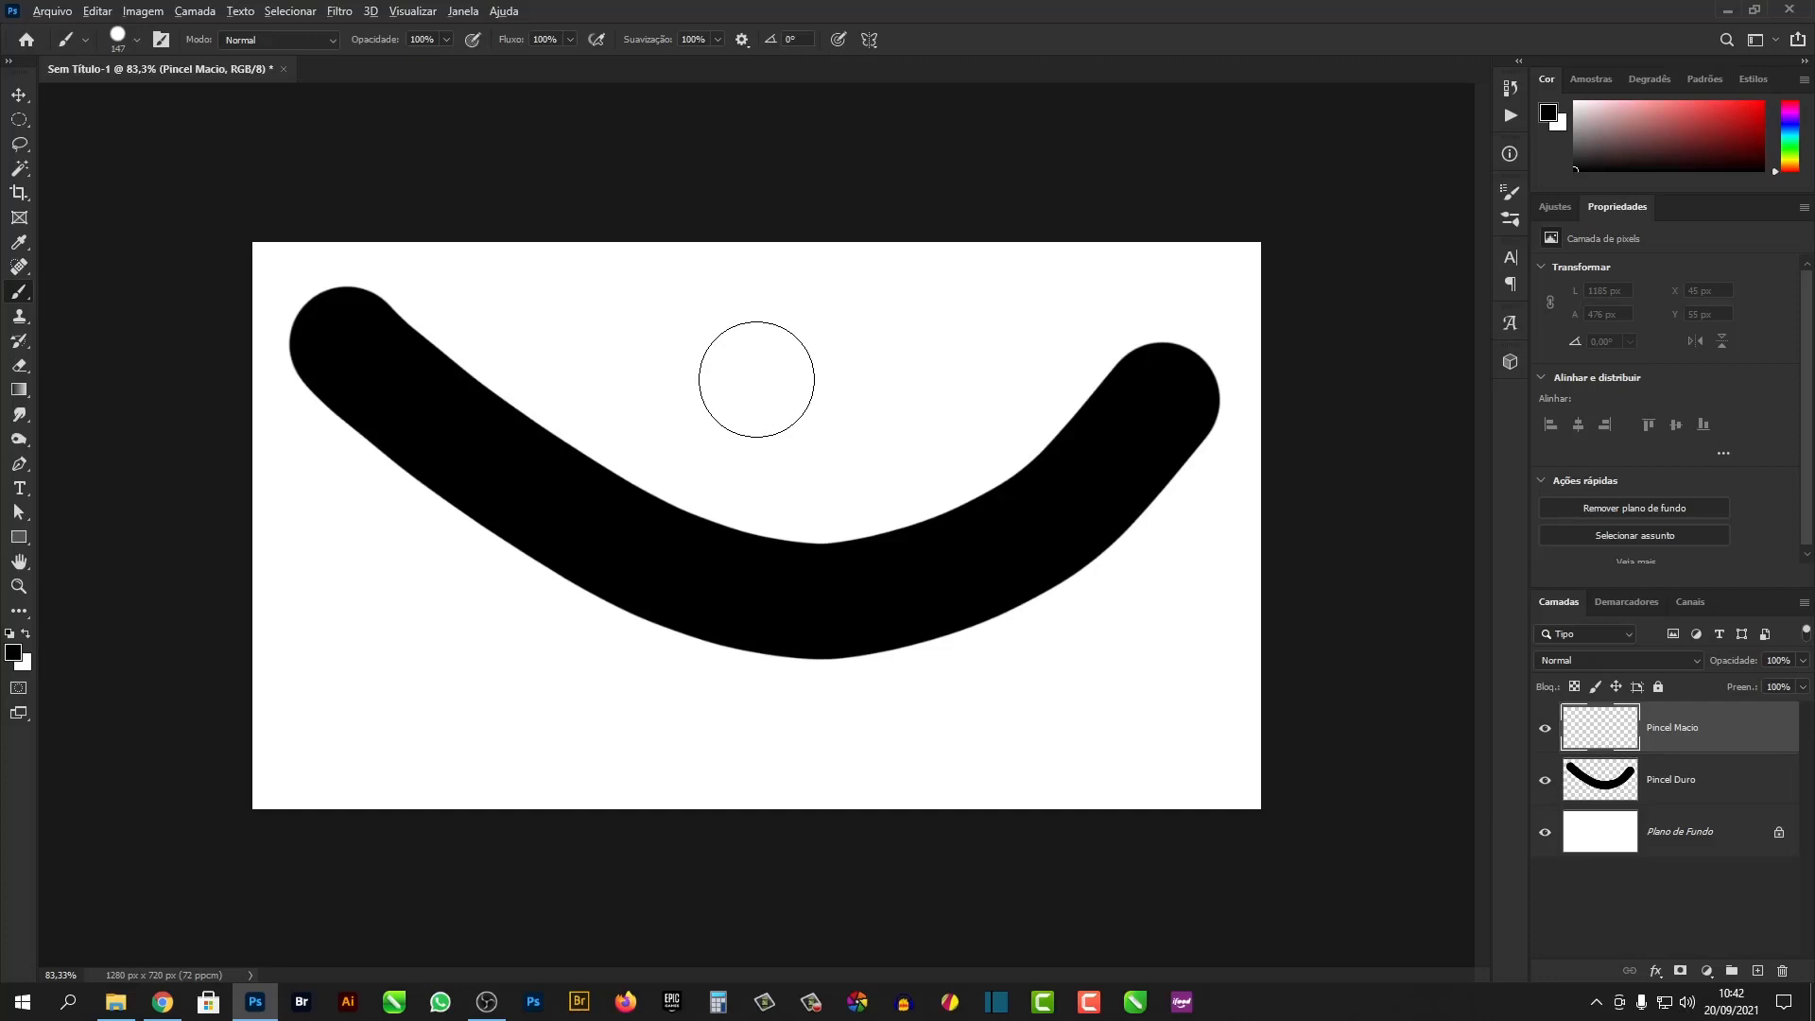
Step: Reduce the brush size to about 37 px and choose the Soft Round preset from General Brushes
drag(750, 381, 697, 390)
scroll(277, 270, up, 1)
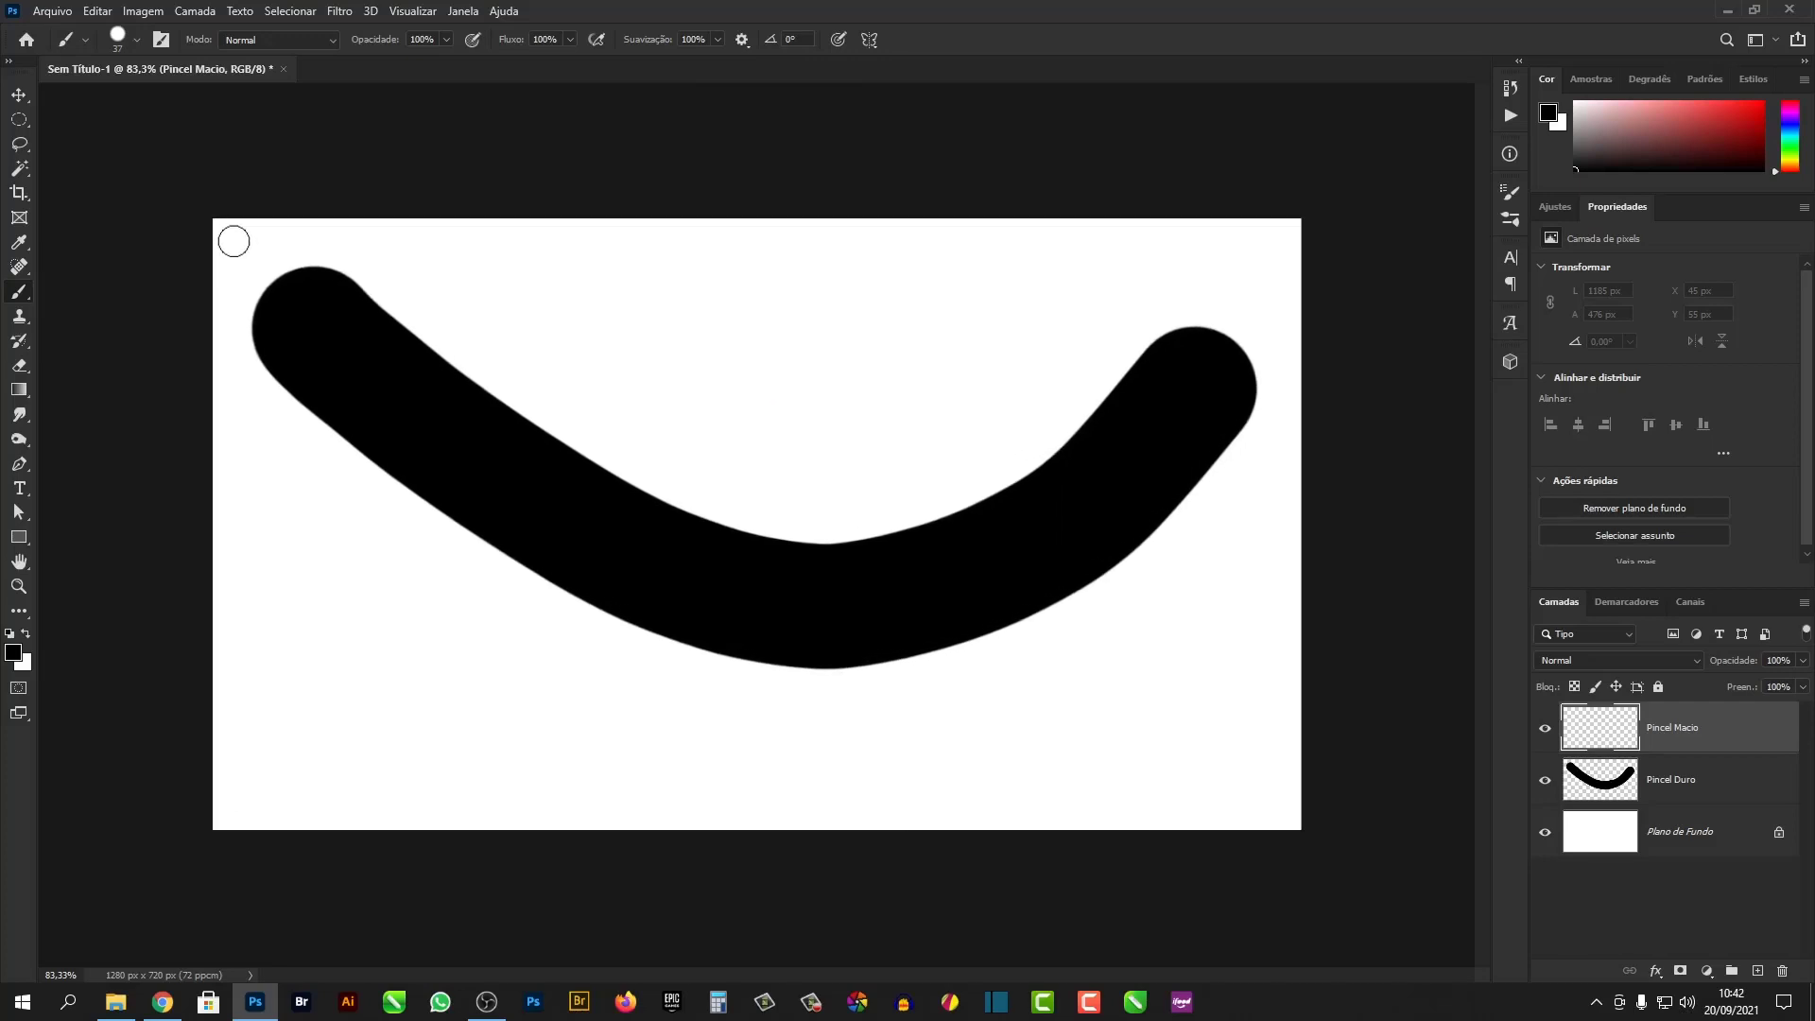
right_click(208, 225)
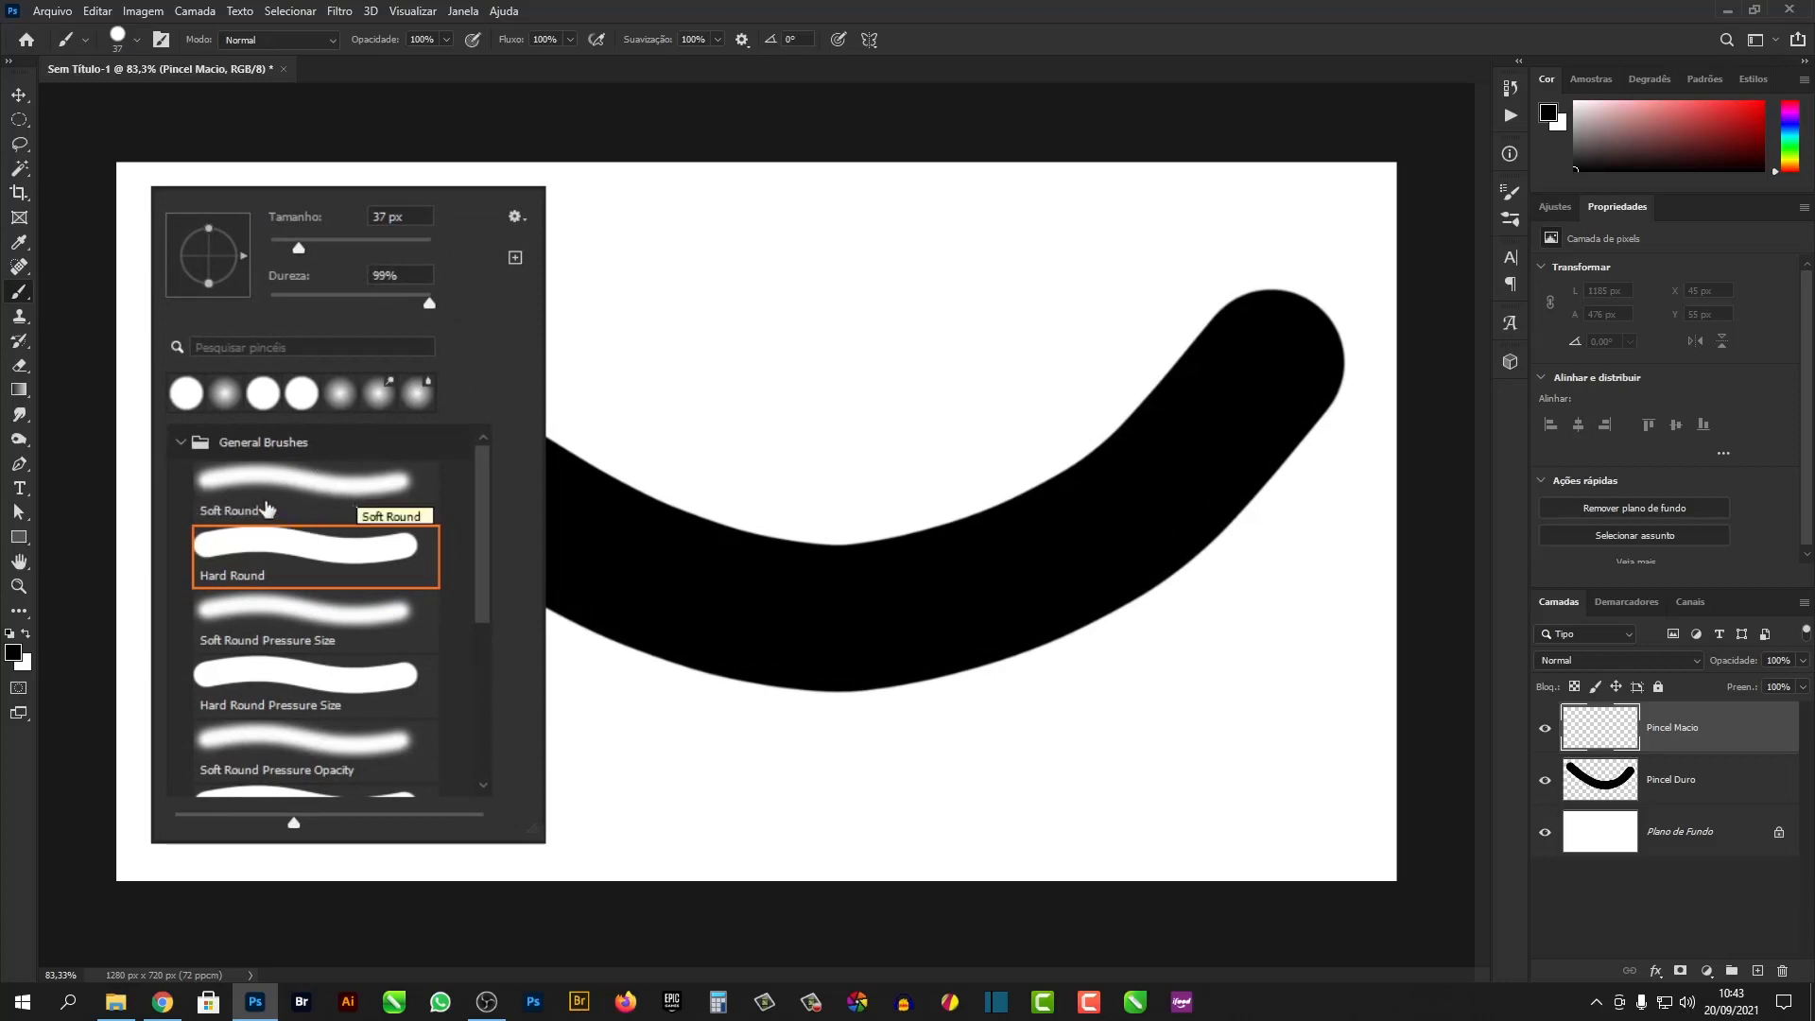
click(307, 484)
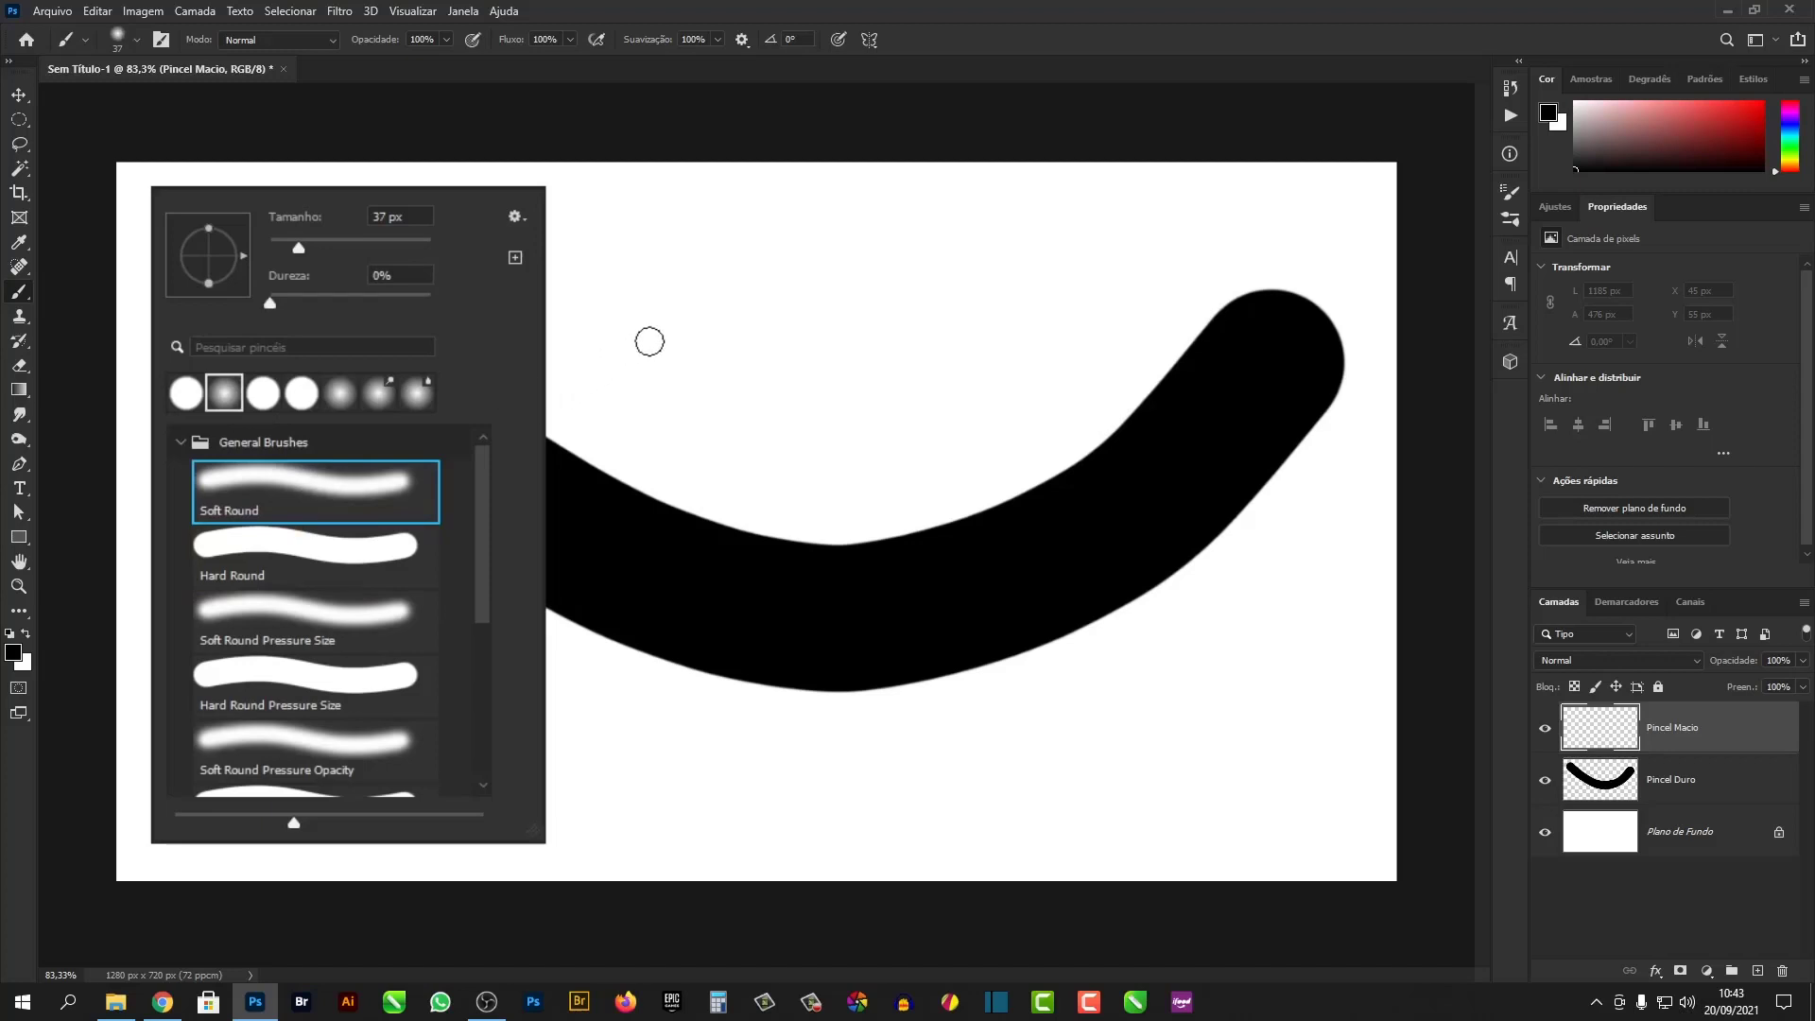
click(650, 341)
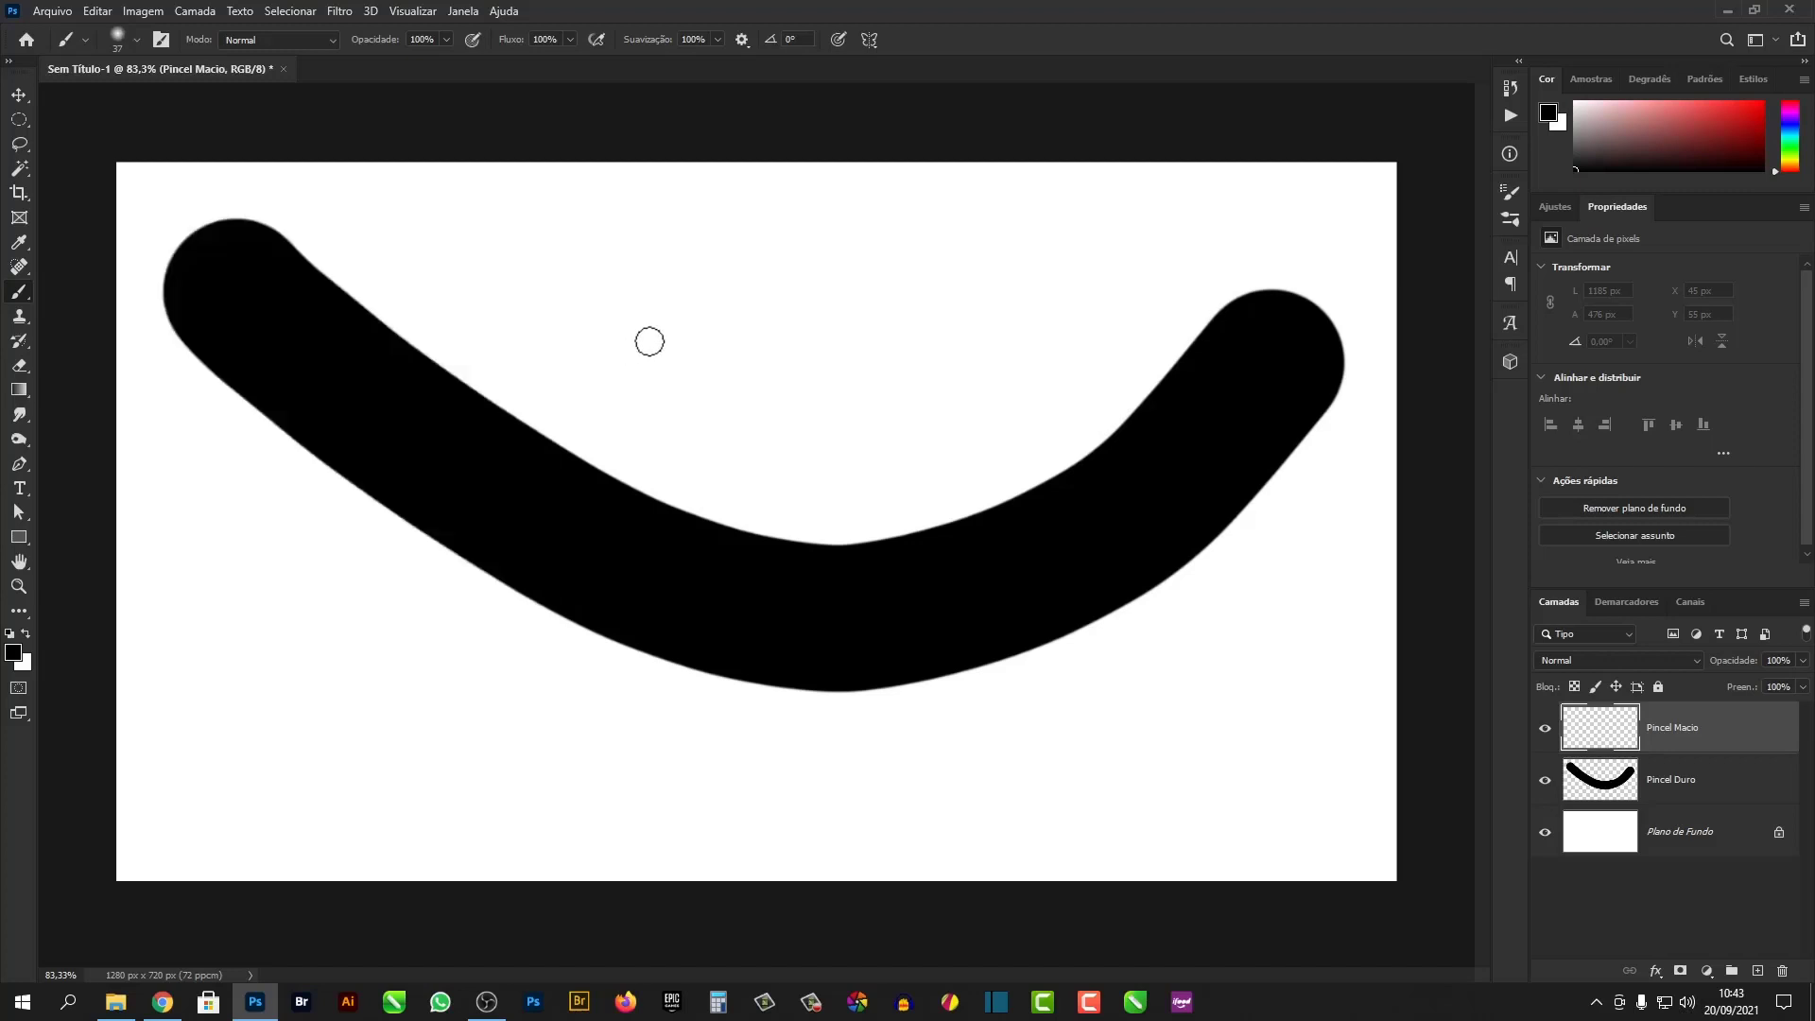
Step: Enlarge the soft brush to about 111 px and paint a black arch across the canvas on Pincel Macio
alt+right_click(553, 326)
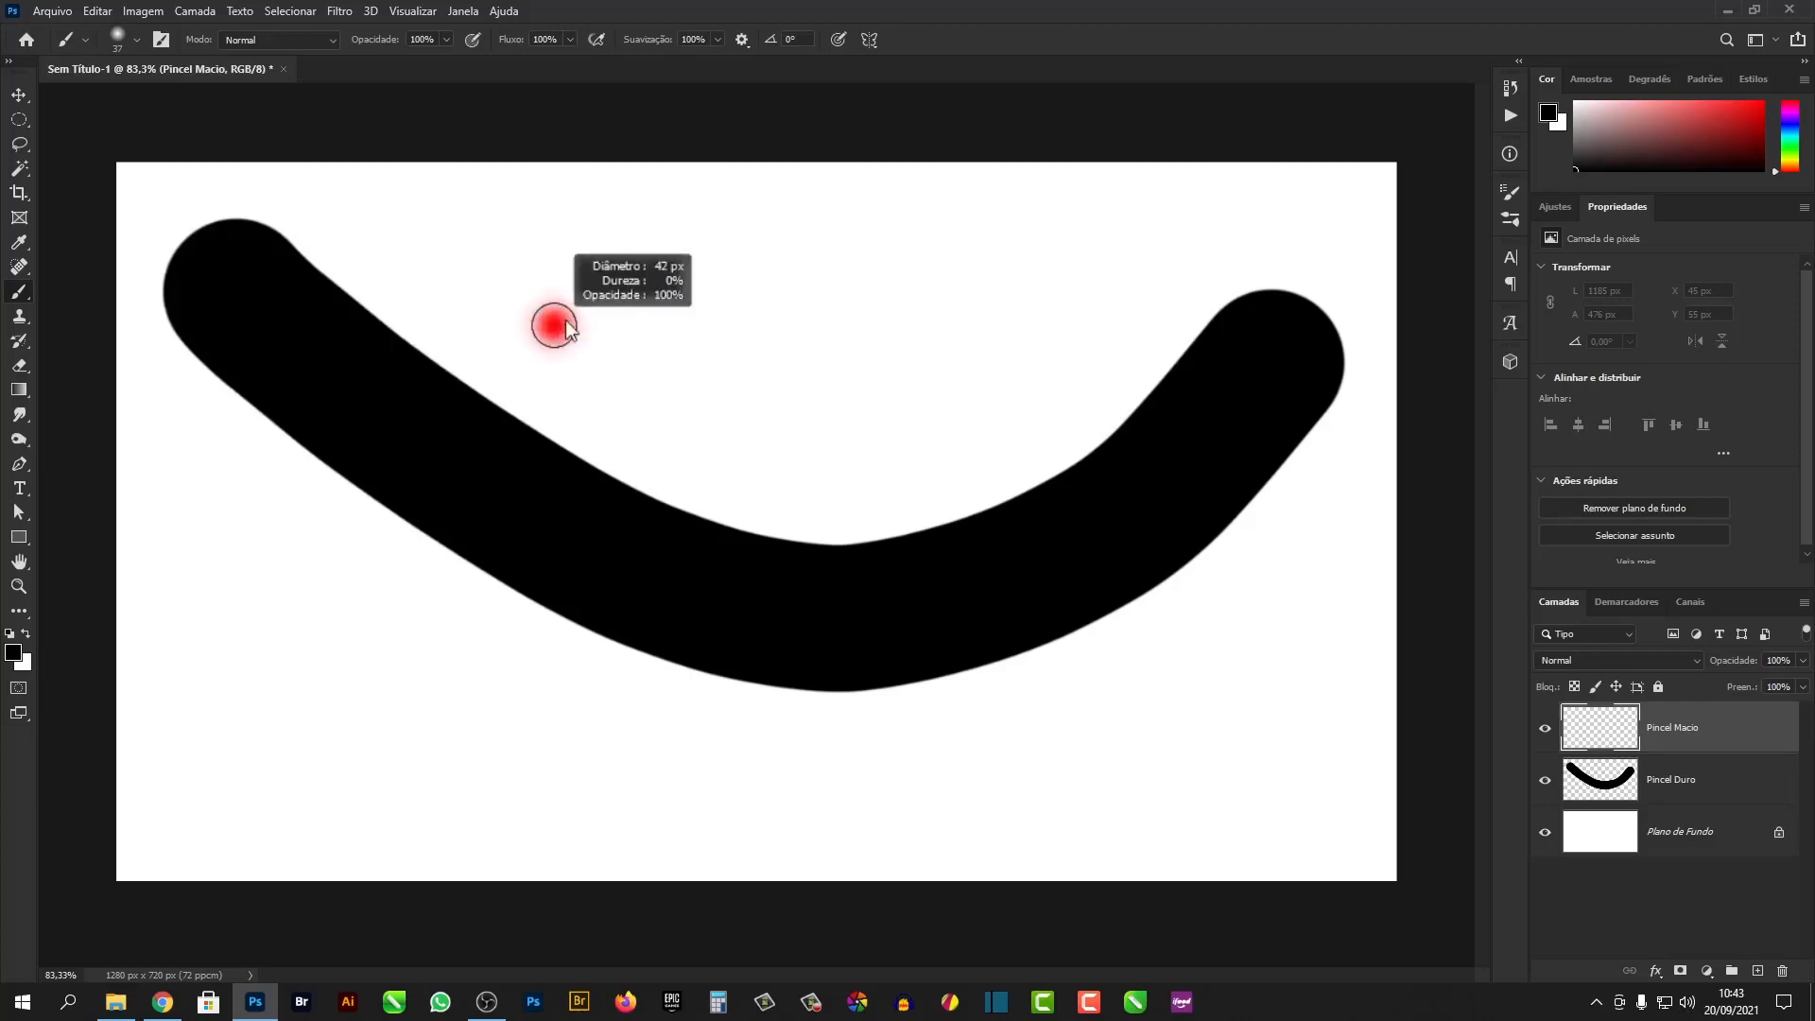
mouse_move(568, 326)
mouse_down()
mouse_move(652, 299)
mouse_move(598, 318)
mouse_up()
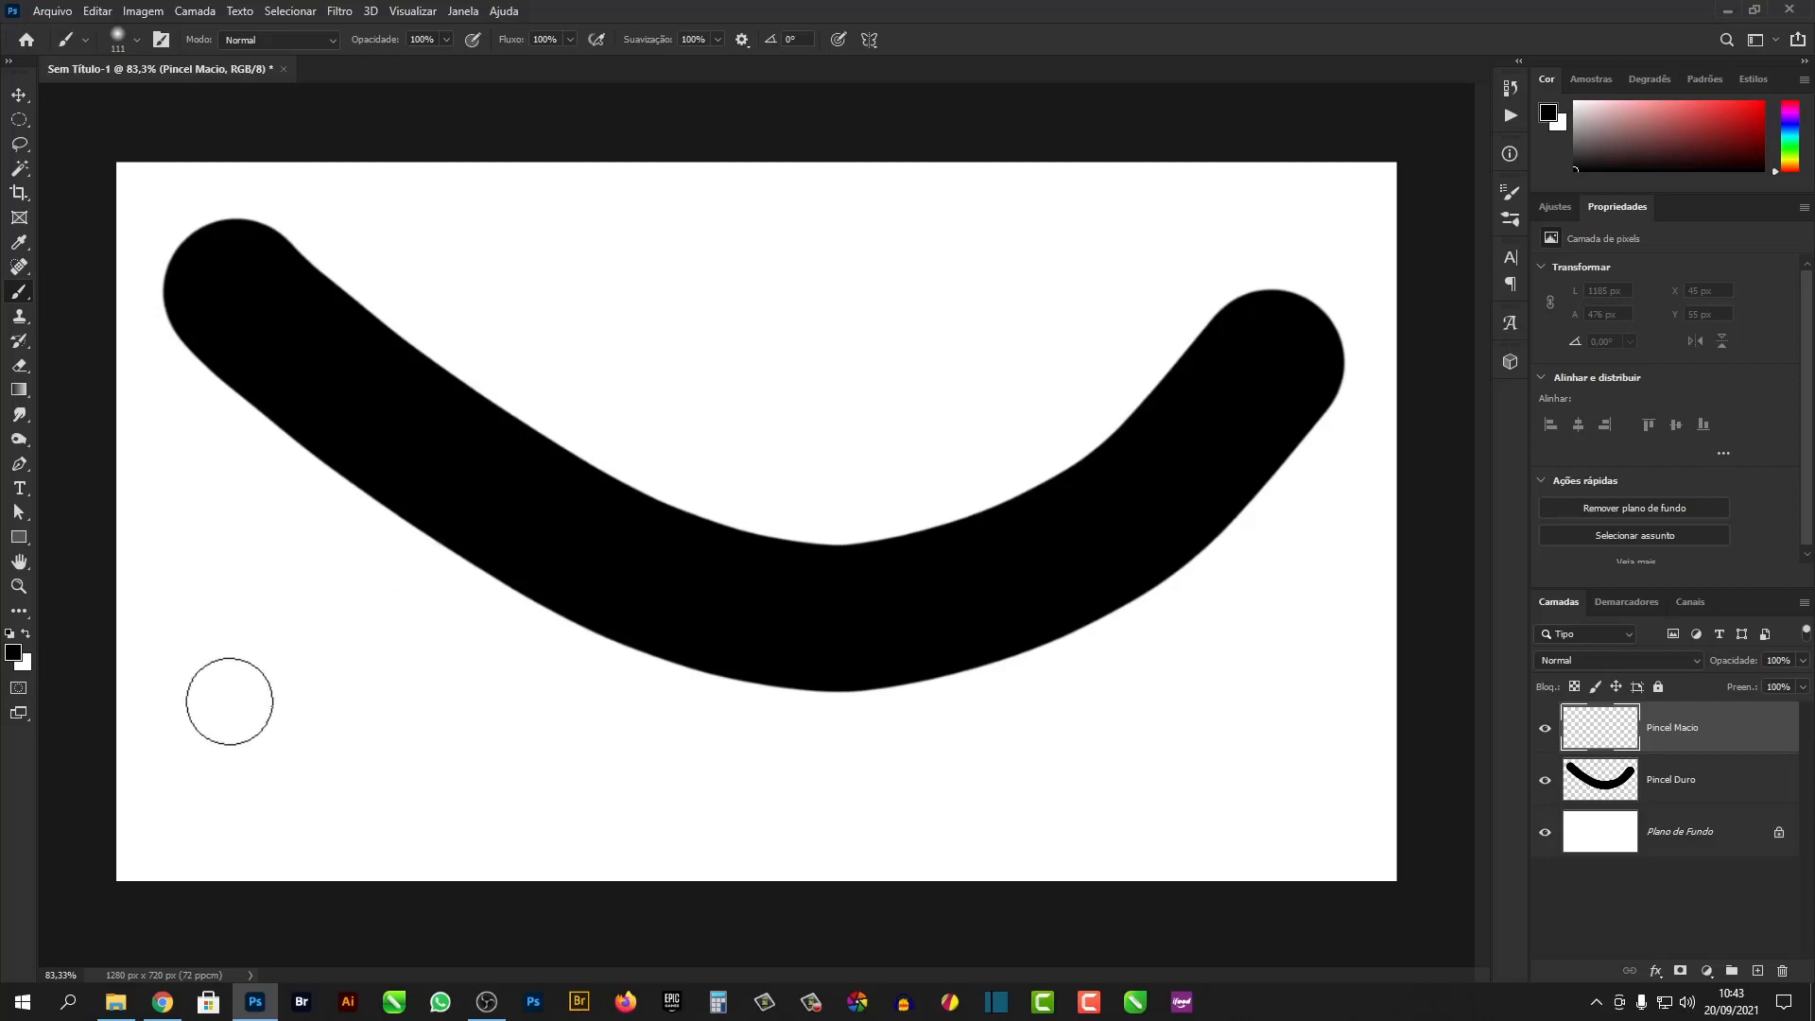
mouse_move(217, 767)
mouse_down()
mouse_move(377, 573)
mouse_move(586, 370)
mouse_move(725, 283)
mouse_move(792, 277)
mouse_move(961, 349)
mouse_move(1092, 459)
mouse_move(1275, 701)
mouse_move(1313, 804)
mouse_up()
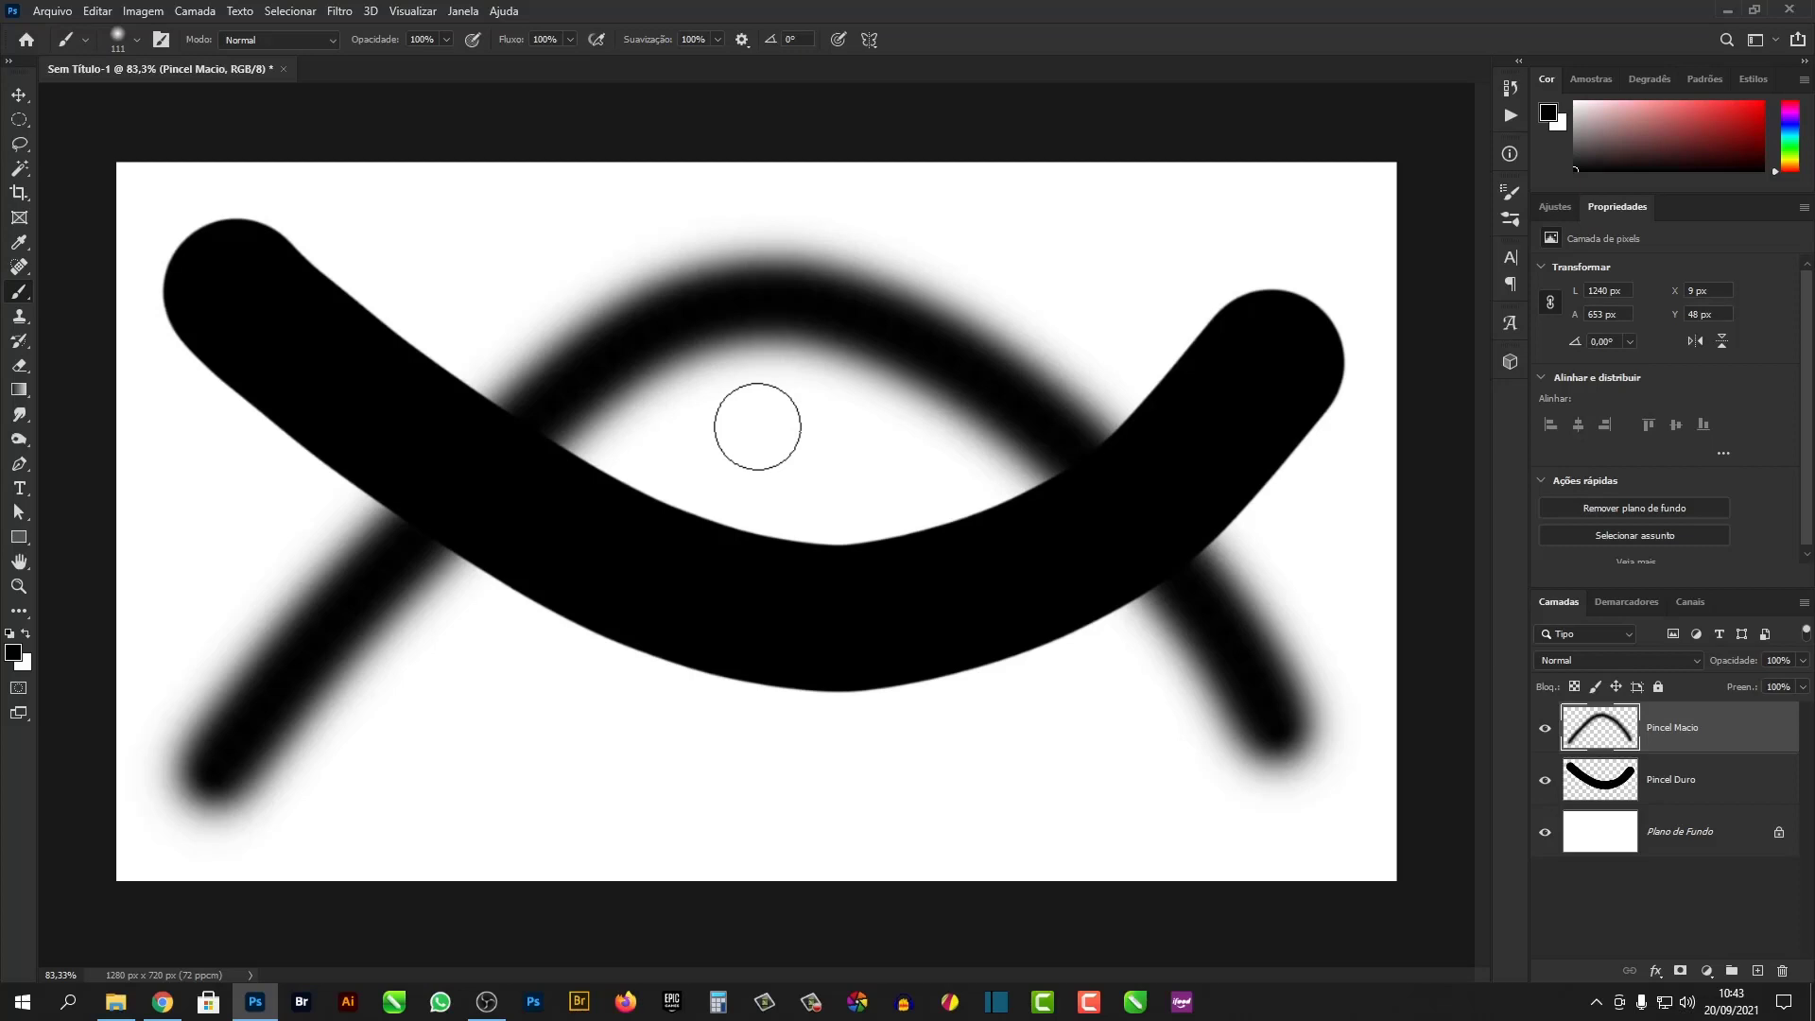
key(v)
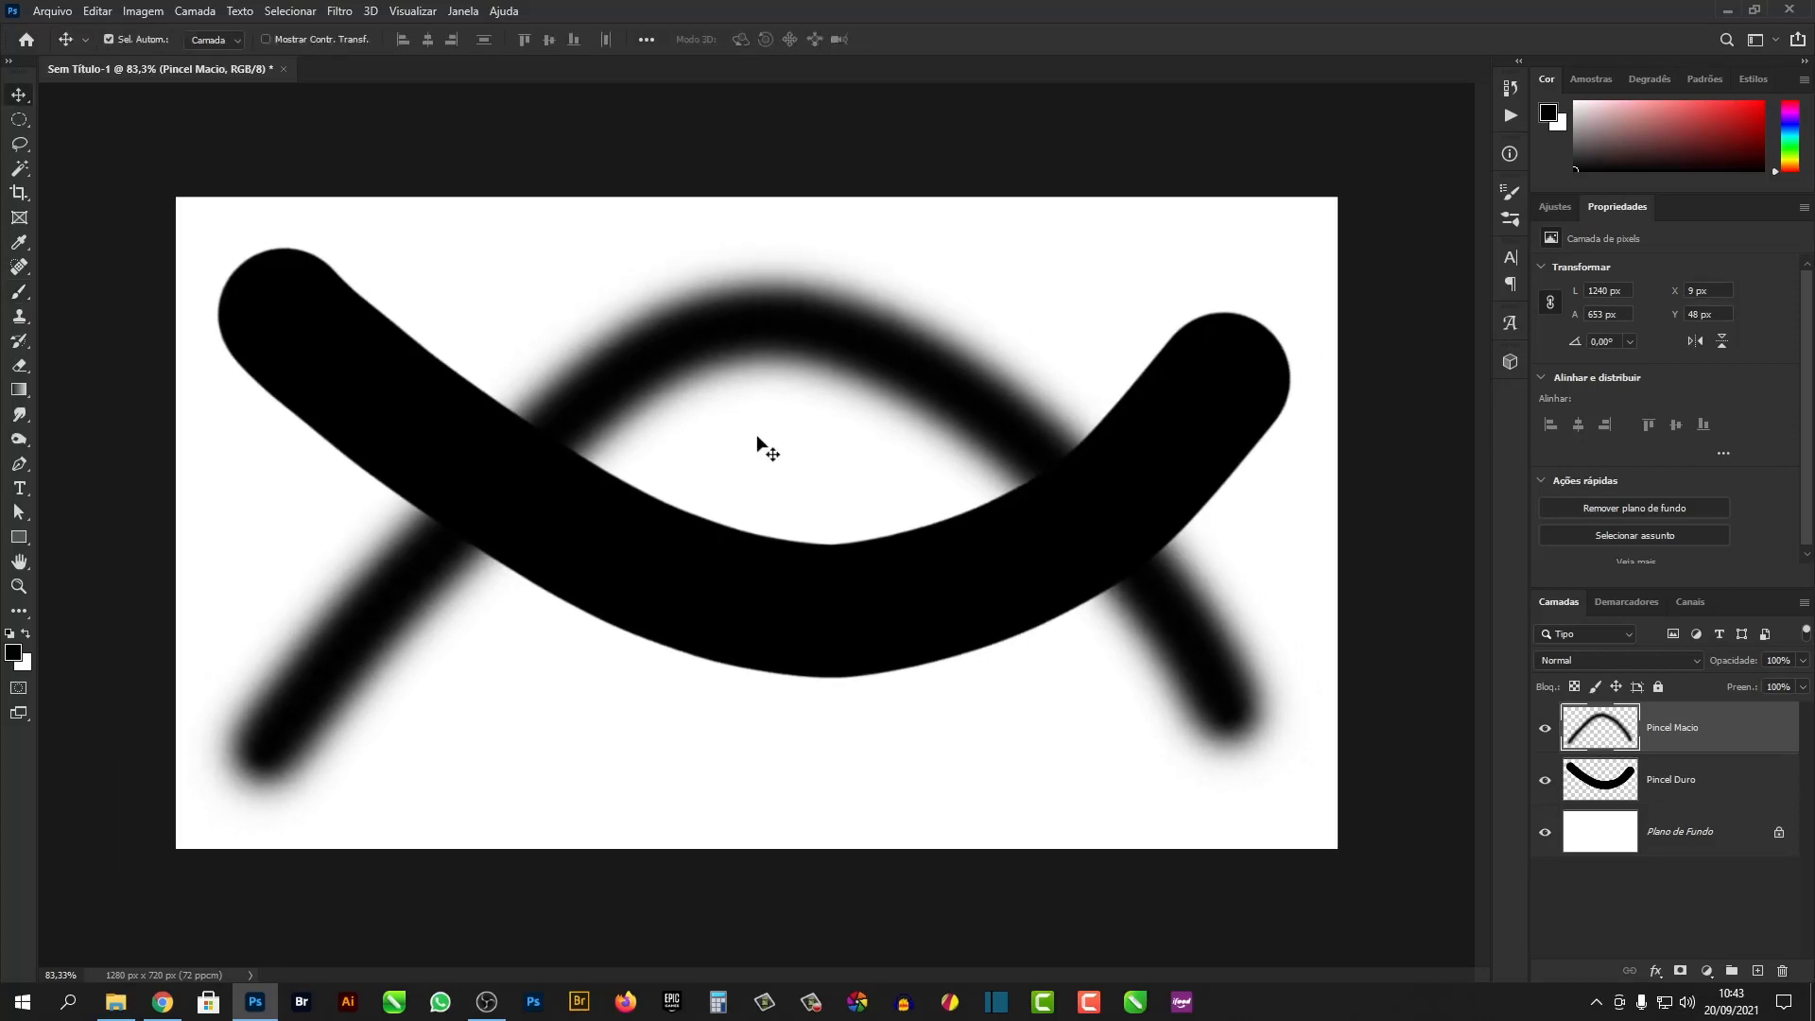